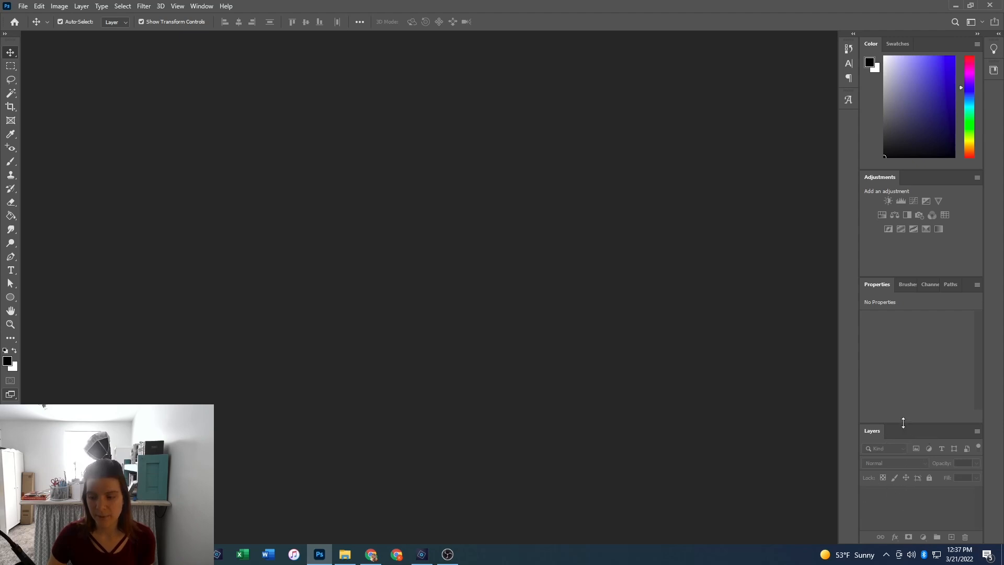
# Enlarge the Layers panel and check the list of available panels for Layers.
pyautogui.moveTo(900, 423); pyautogui.dragTo(897, 355)
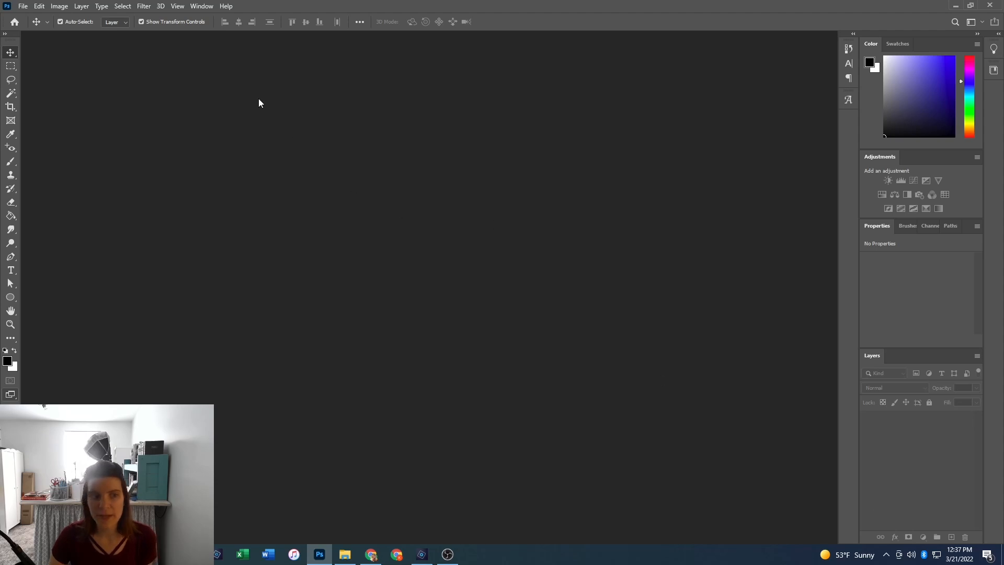
pyautogui.click(196, 7)
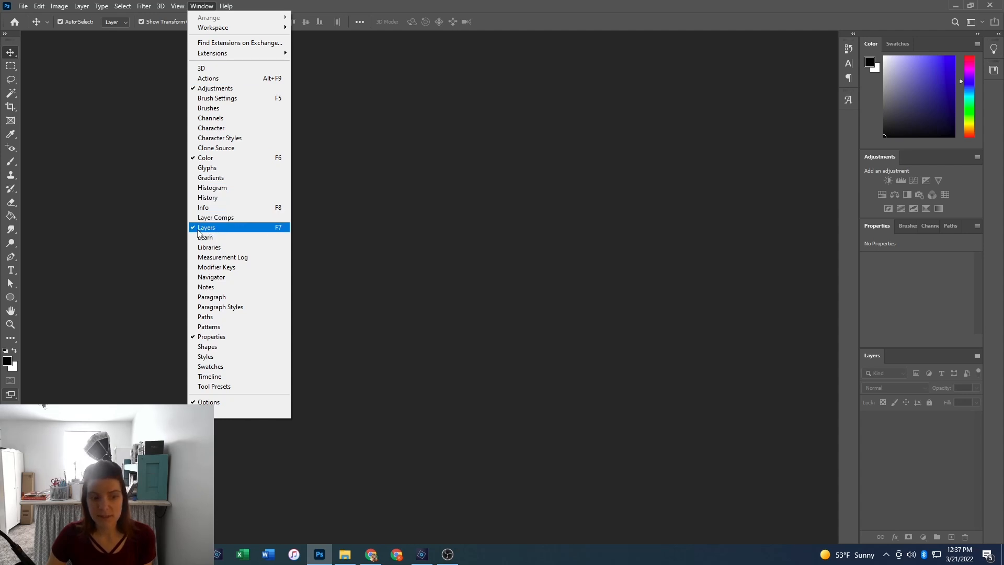
pyautogui.click(888, 422)
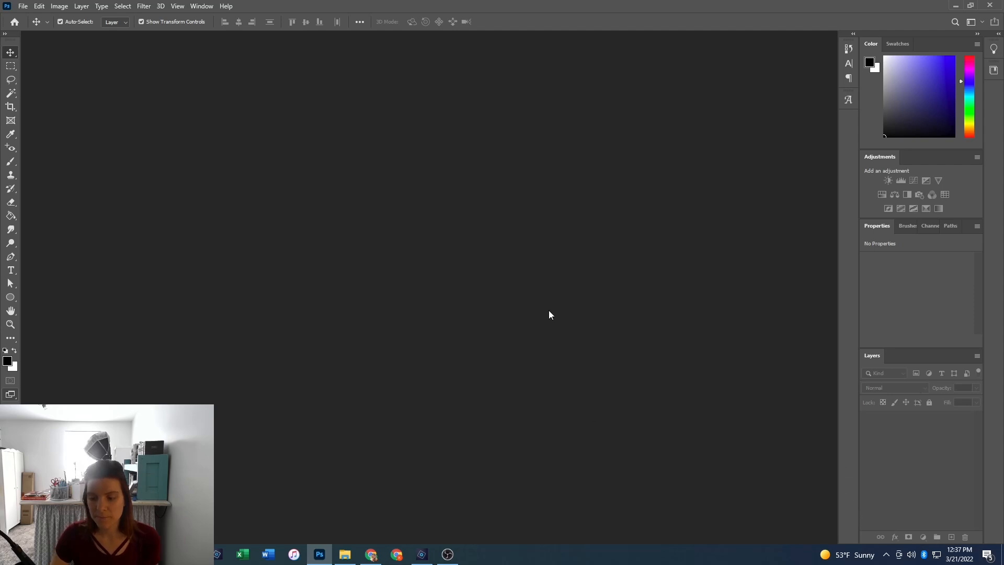
# Create a new portrait document of 8.5 x 11 inches at 300 pixels/inch in RGB Color.
pyautogui.press('ctrl')
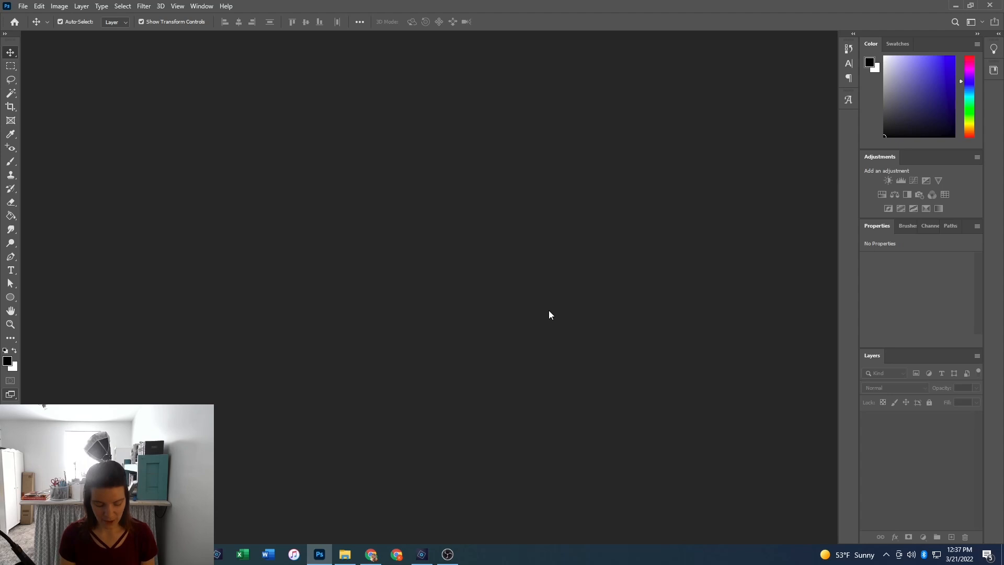
pyautogui.hotkey('ctrl', 'n')
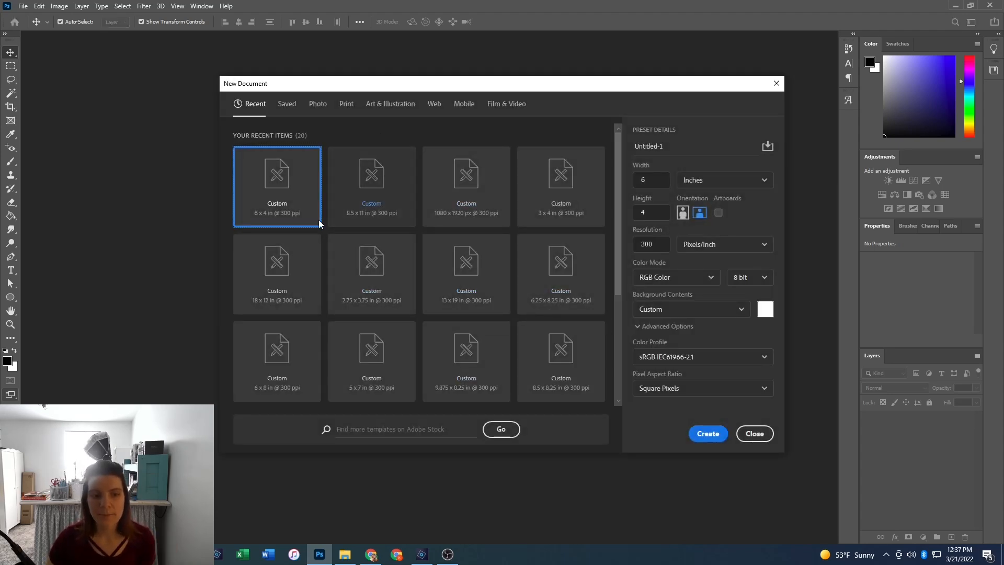
pyautogui.click(378, 186)
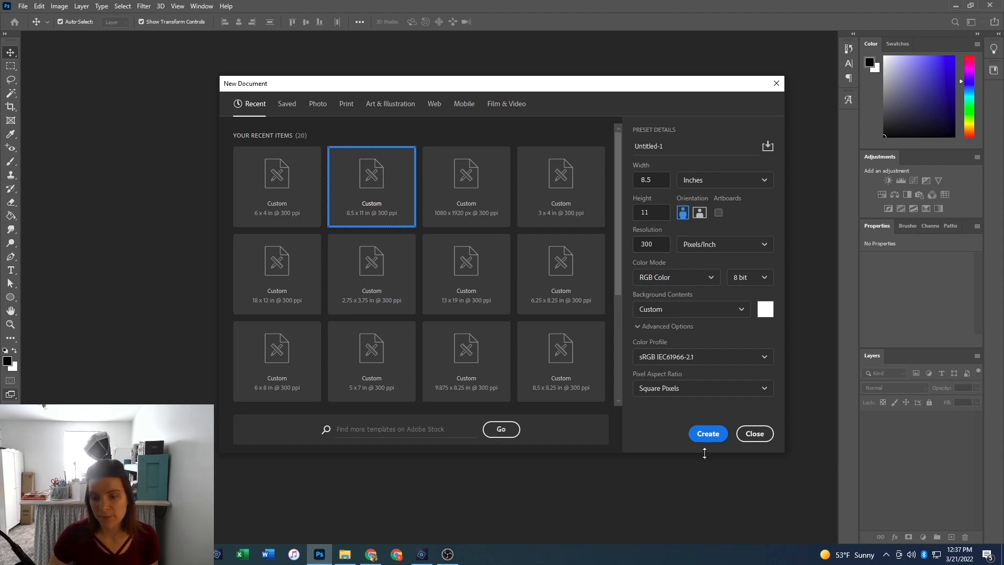
pyautogui.click(709, 434)
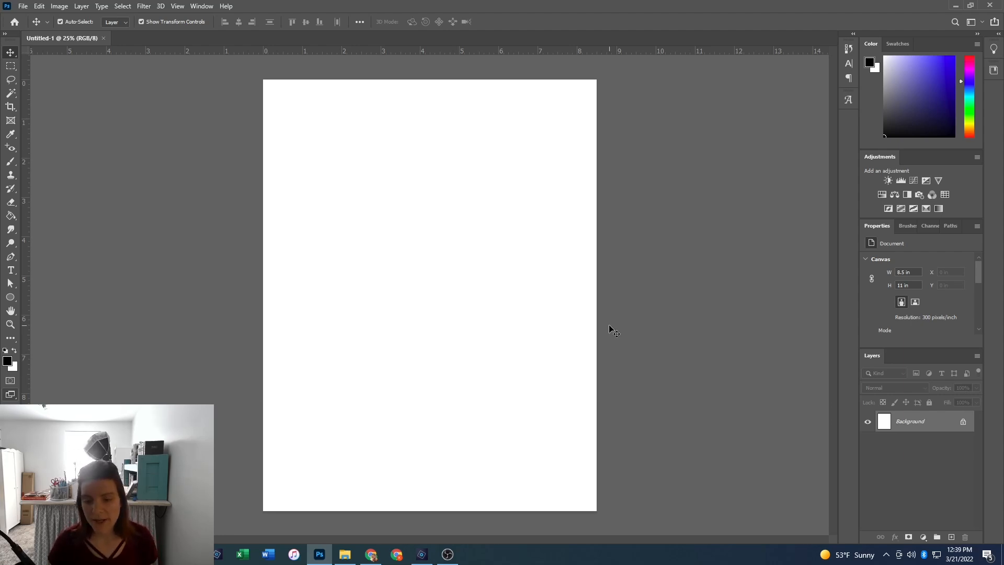
# Open AEdwards_01-02-03TheStory_JournalCard.png from the AEdwards_JournalCards folder.
pyautogui.hotkey('ctrl', 'o')
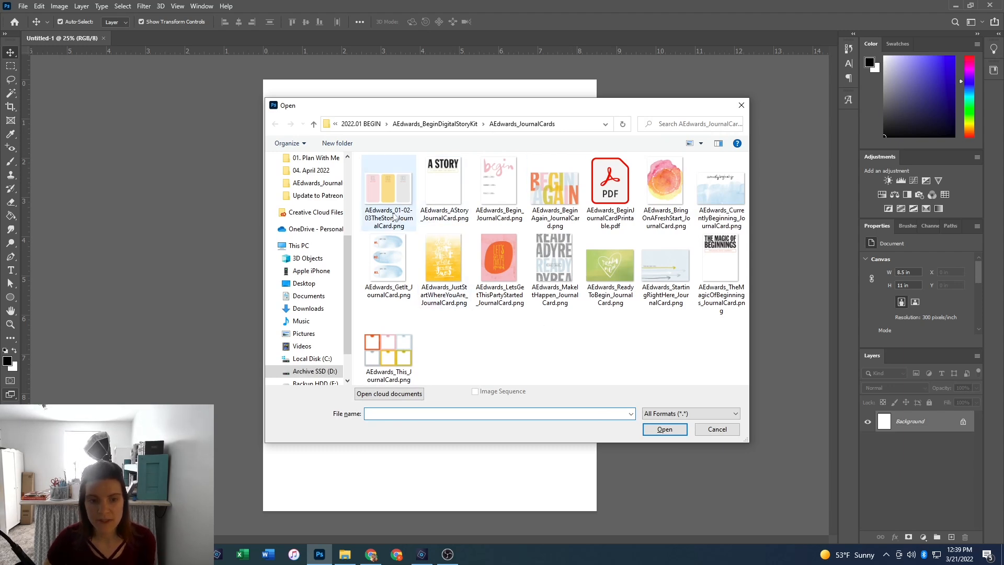
pyautogui.click(394, 193)
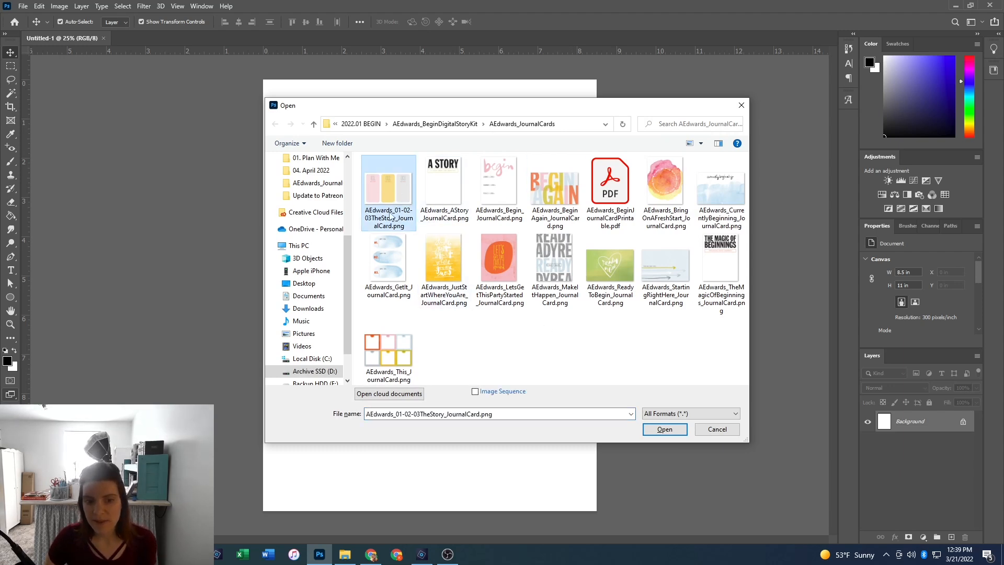
pyautogui.doubleClick(397, 208)
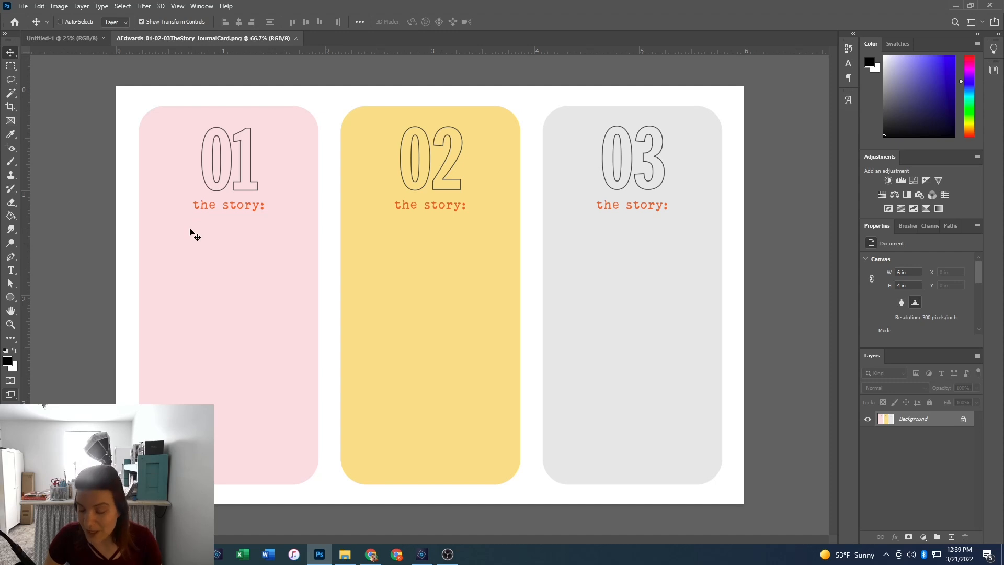
# Select the entire canvas of the 01-02-03 journal card and copy it.
pyautogui.hotkey('ctrl', 'a')
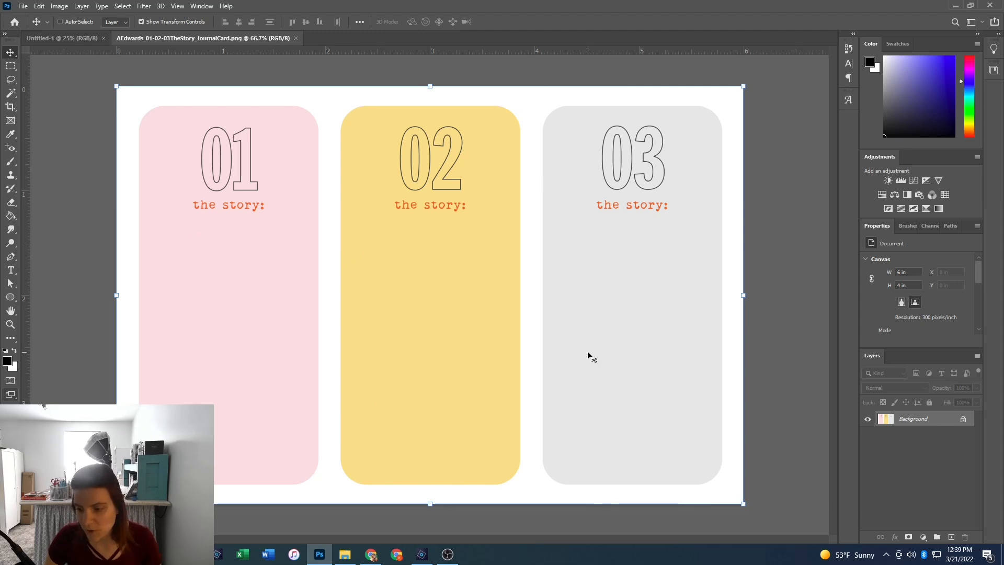
pyautogui.press('ctrl')
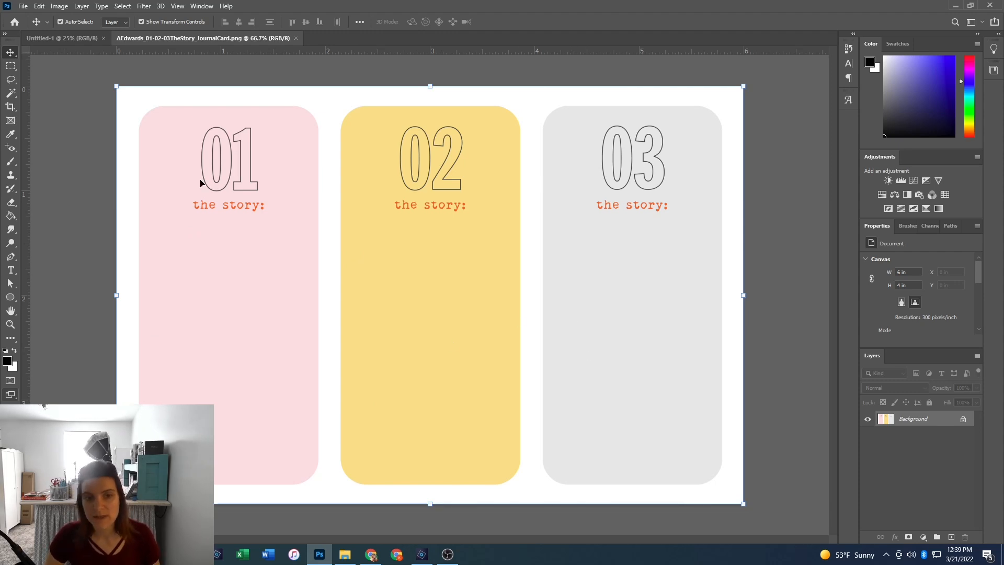
pyautogui.click(129, 10)
pyautogui.click(134, 21)
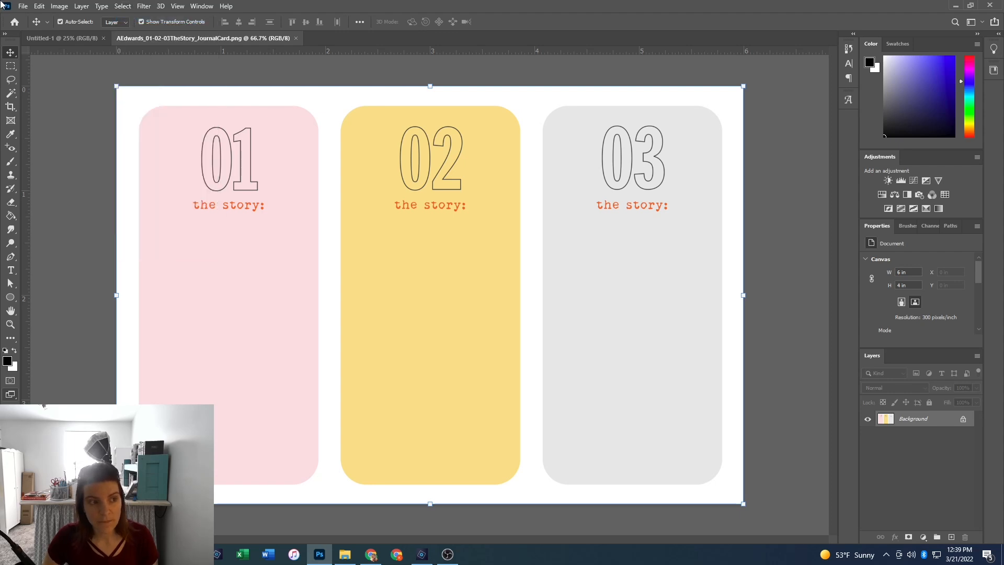
pyautogui.click(37, 6)
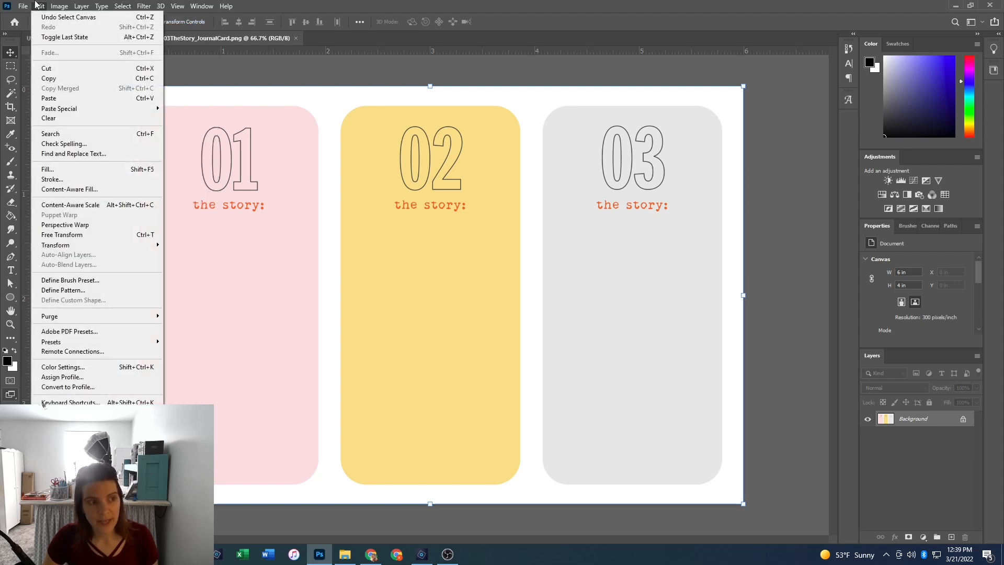
pyautogui.click(57, 78)
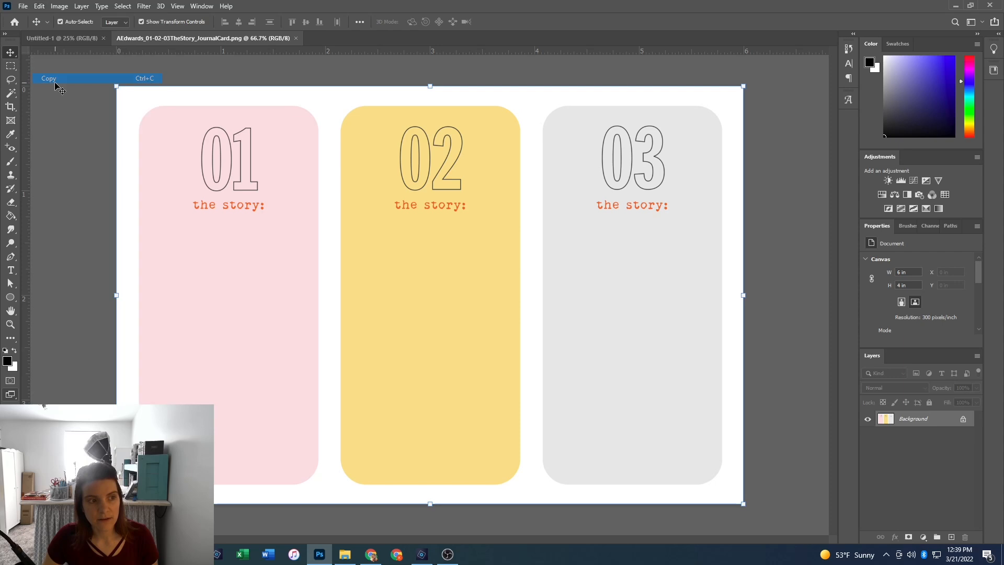
# Switch to the Untitled-1 document and paste the copied journal card onto the page.
pyautogui.click(48, 39)
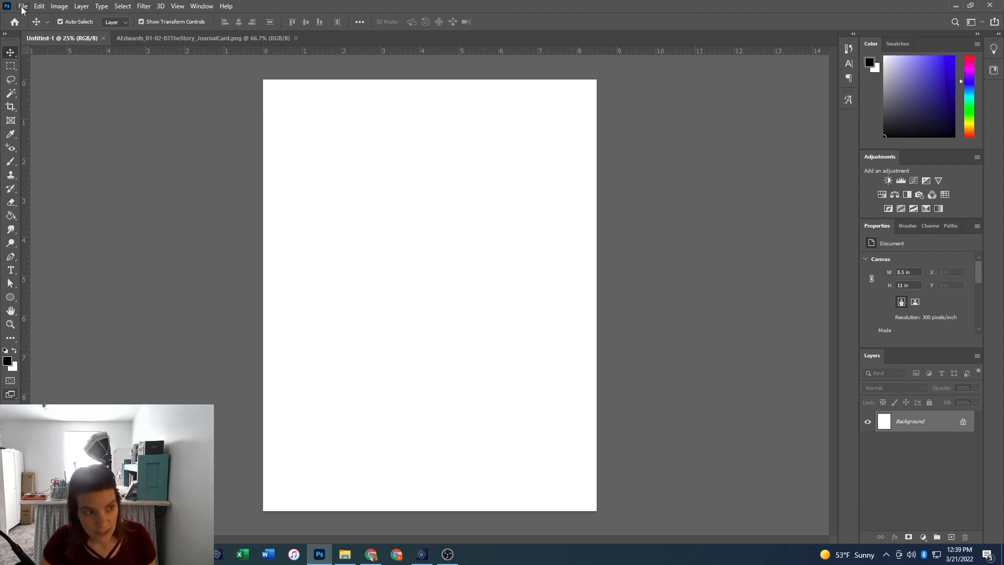
pyautogui.click(39, 6)
pyautogui.click(71, 98)
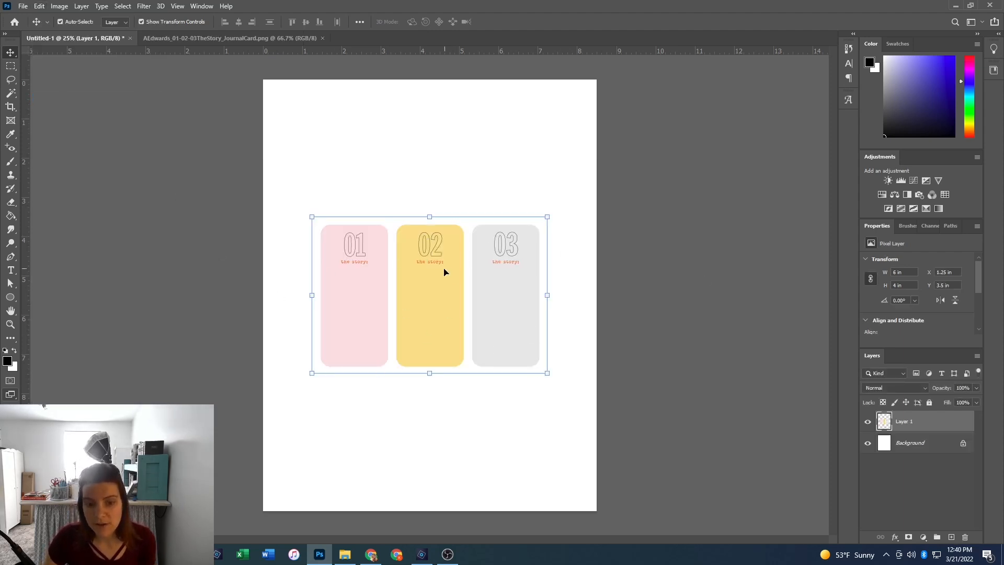
# Move the journal card to the bottom centre of the page, at X 1.25 in and Y 7 in, and deselect it.
pyautogui.click(456, 139)
pyautogui.moveTo(446, 265)
pyautogui.mouseDown()
pyautogui.moveTo(457, 284)
pyautogui.moveTo(429, 265)
pyautogui.mouseUp()
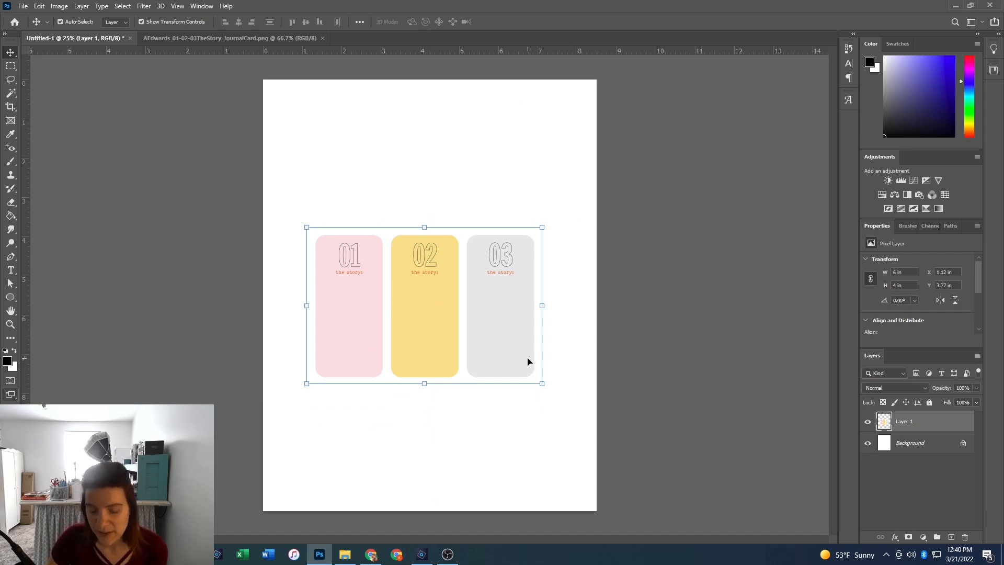
pyautogui.click(674, 372)
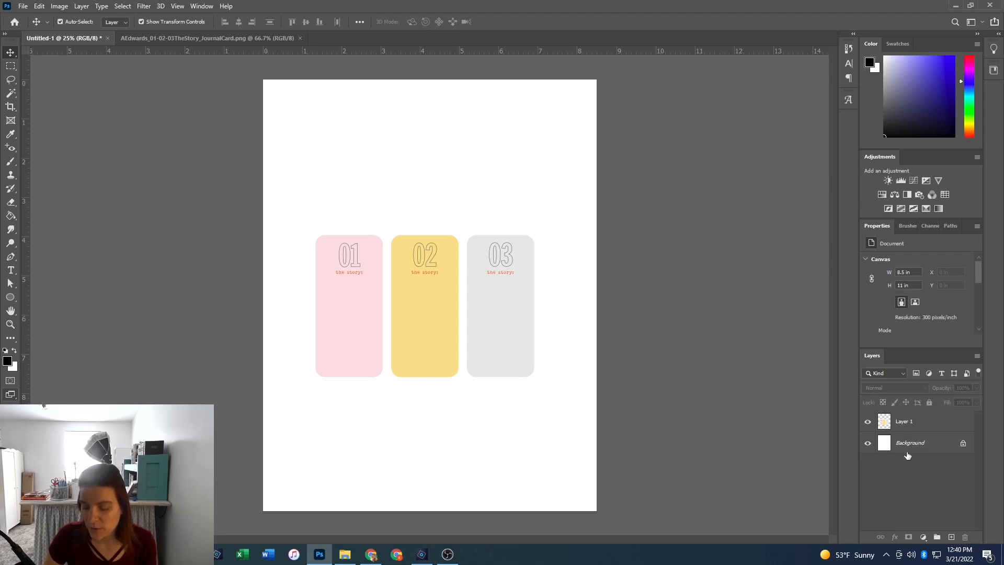
pyautogui.click(891, 425)
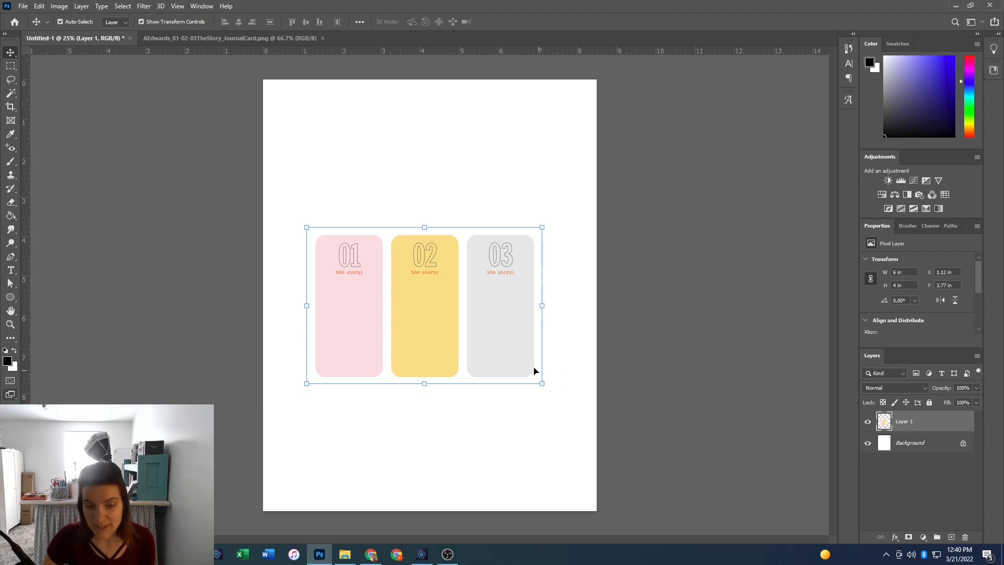
pyautogui.moveTo(498, 326); pyautogui.dragTo(487, 456)
pyautogui.click(647, 307)
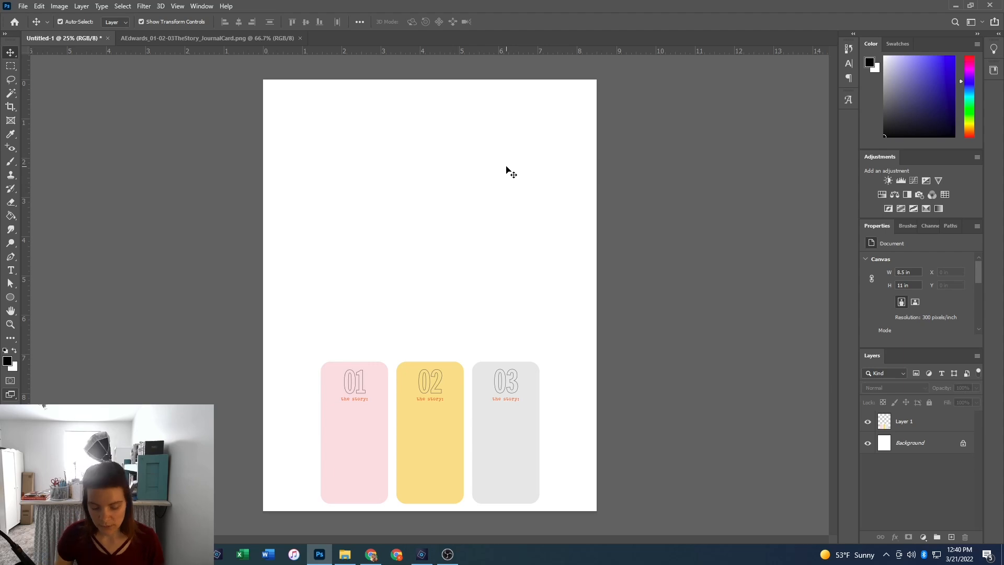
# Open AEdwards_BeginAgain_ChipboardShape.png from the AEdwards_Chipboard Shapes folder.
pyautogui.hotkey('ctrl', 'o')
pyautogui.click(434, 124)
pyautogui.doubleClick(411, 177)
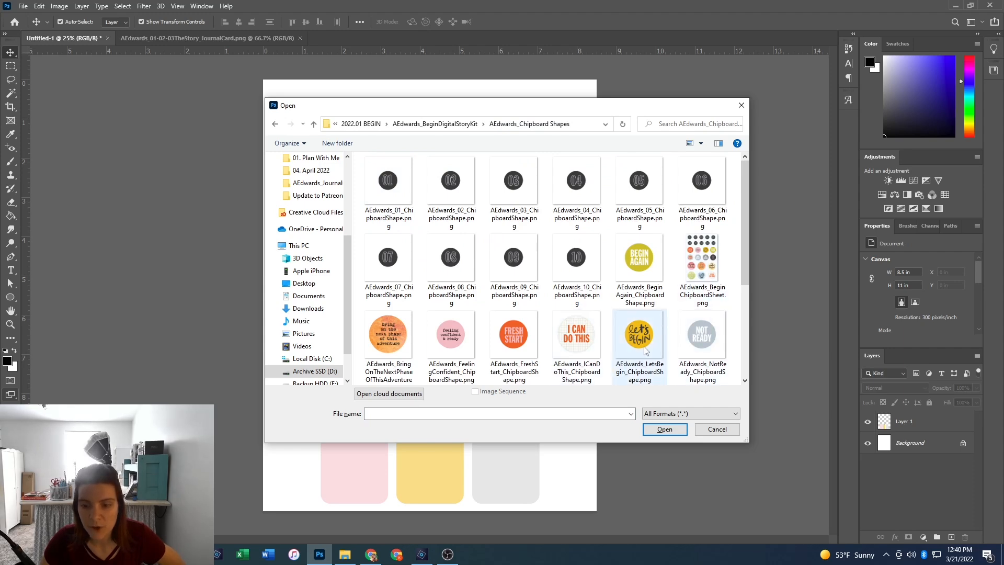
pyautogui.doubleClick(637, 269)
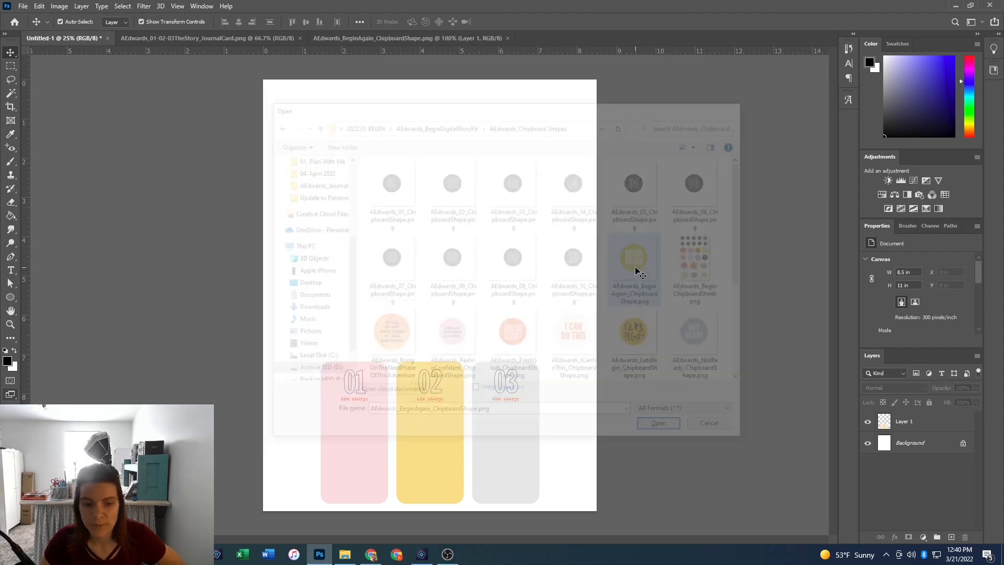
pyautogui.click(624, 248)
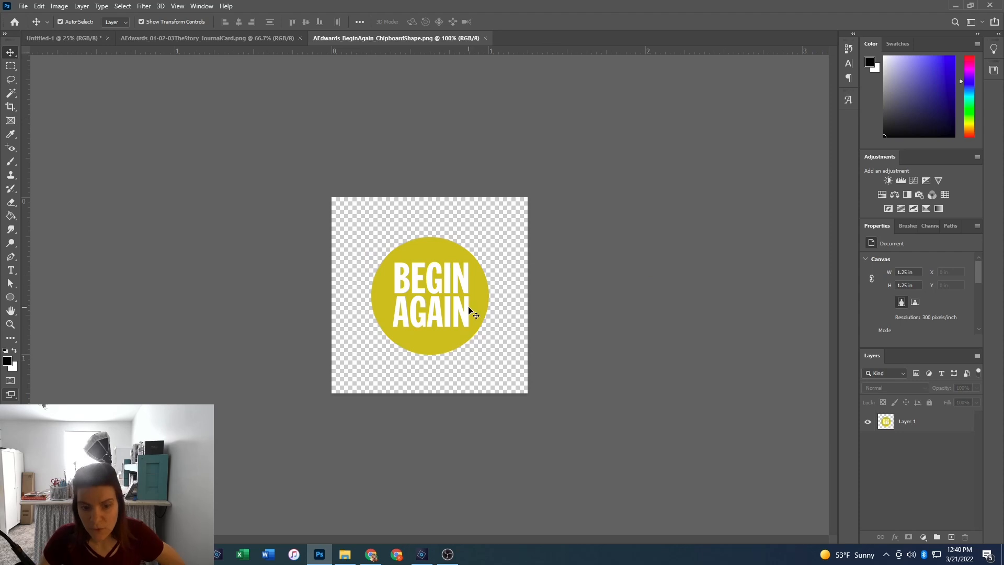
# Select the whole Begin Again canvas, copy it with Copy Merged, and select its Layer 1.
pyautogui.click(122, 6)
pyautogui.click(129, 19)
pyautogui.click(39, 6)
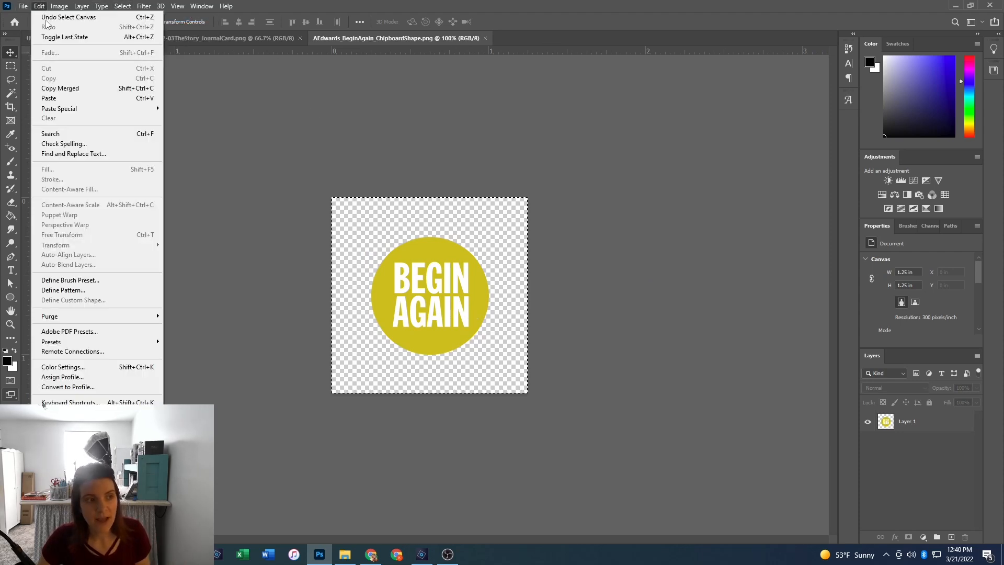
pyautogui.click(68, 88)
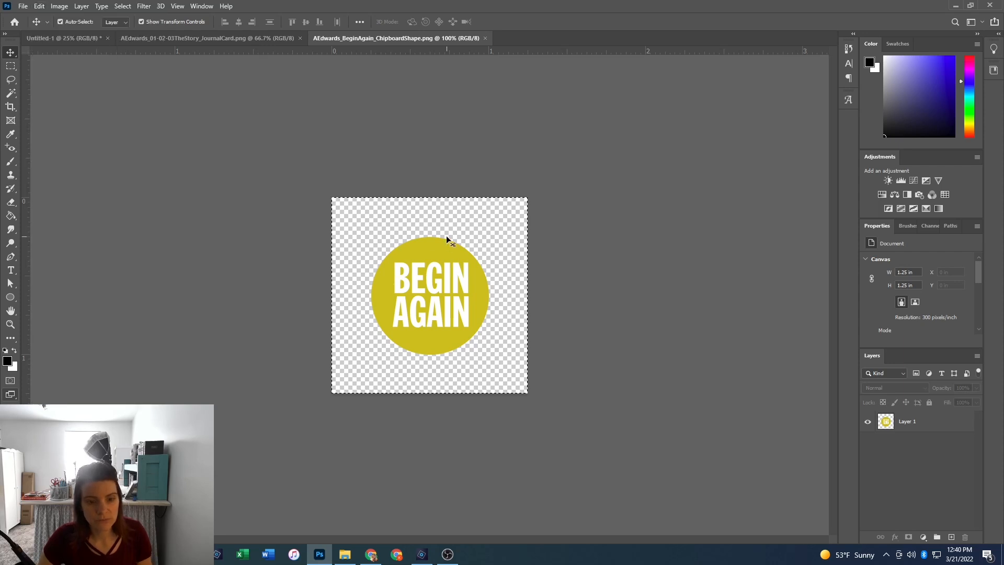
pyautogui.click(920, 426)
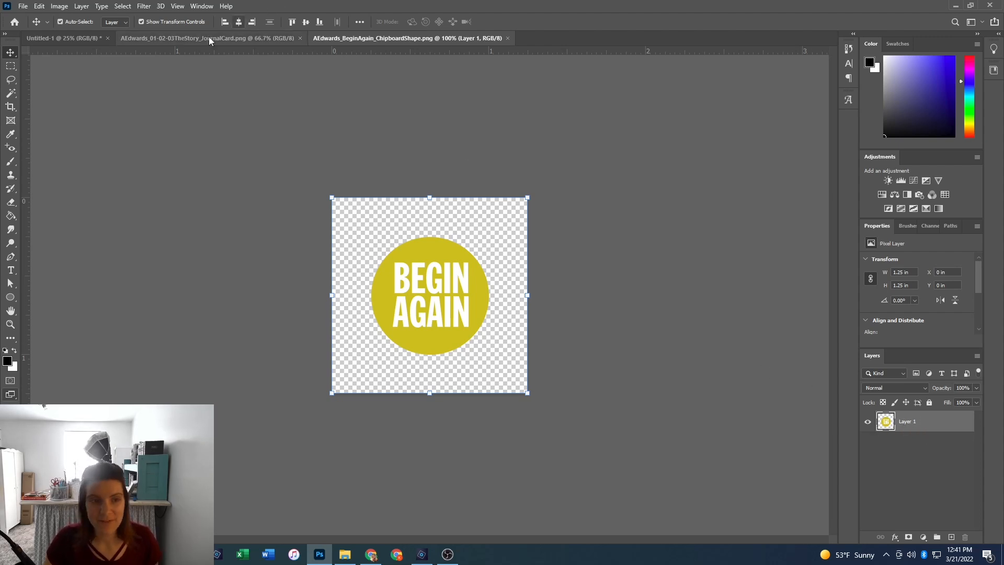
# Bring the Begin Again shape into Untitled-1 and place it above the journal card, at about X 4.06 in, Y 5.7 in.
pyautogui.click(81, 37)
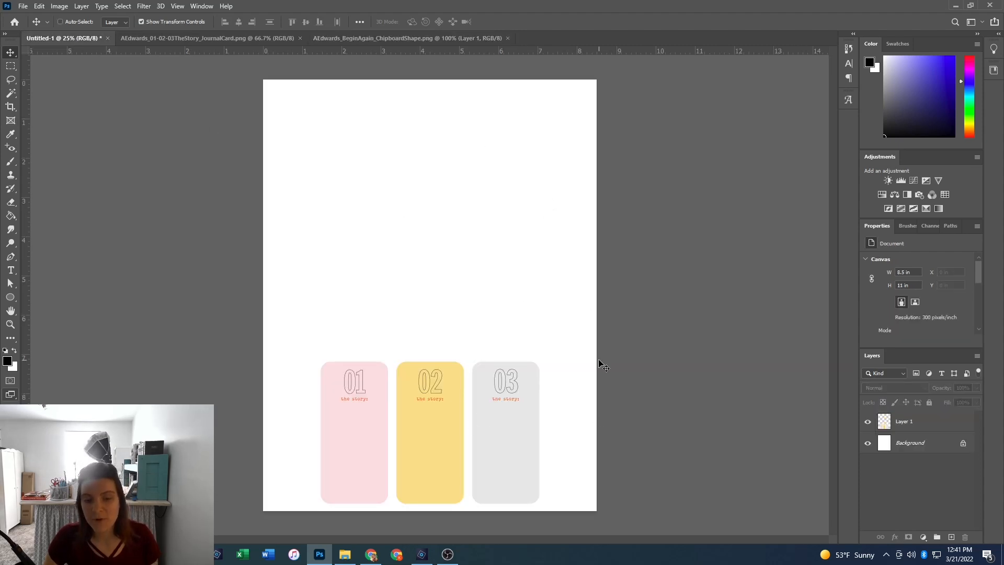
pyautogui.moveTo(602, 366); pyautogui.dragTo(599, 363)
pyautogui.moveTo(427, 297); pyautogui.dragTo(436, 319)
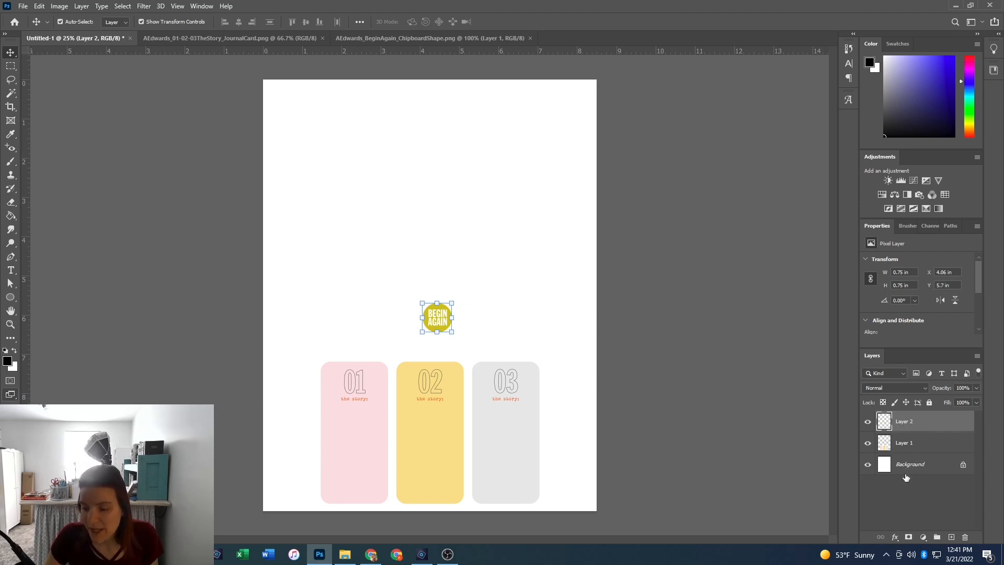
# Select Layer 1, Layer 2 and the Background in turn to examine what each layer holds.
pyautogui.click(904, 444)
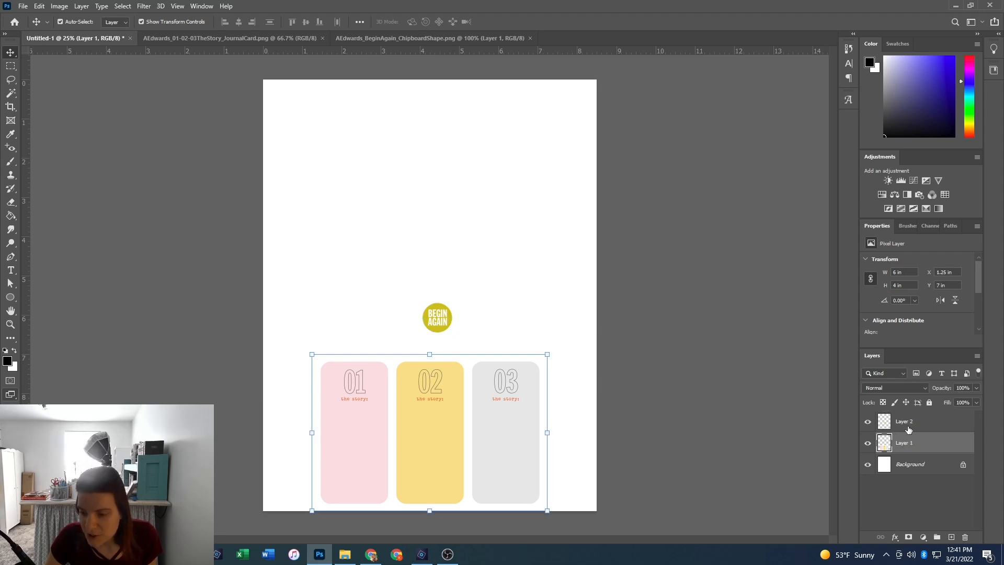
pyautogui.click(902, 421)
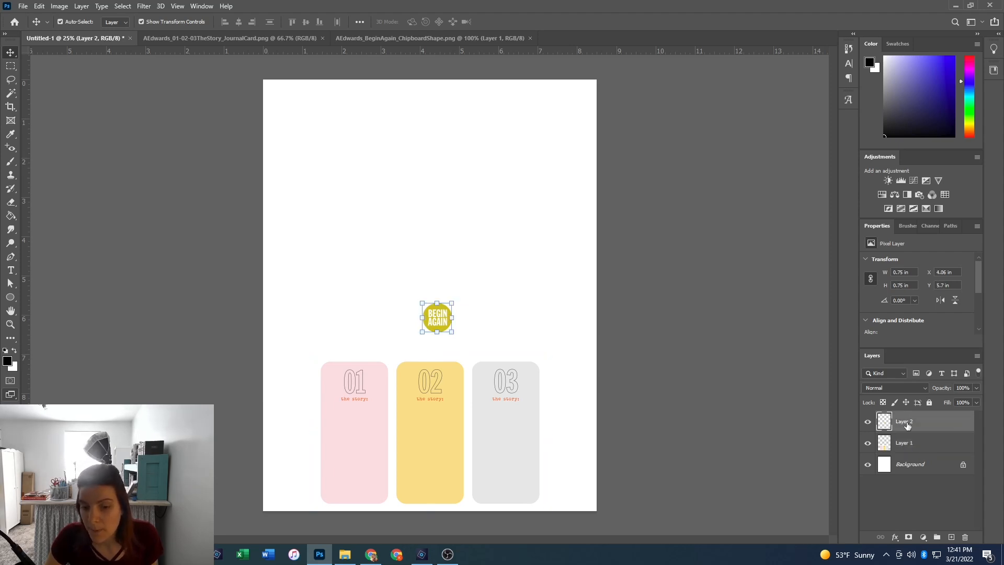
pyautogui.click(914, 468)
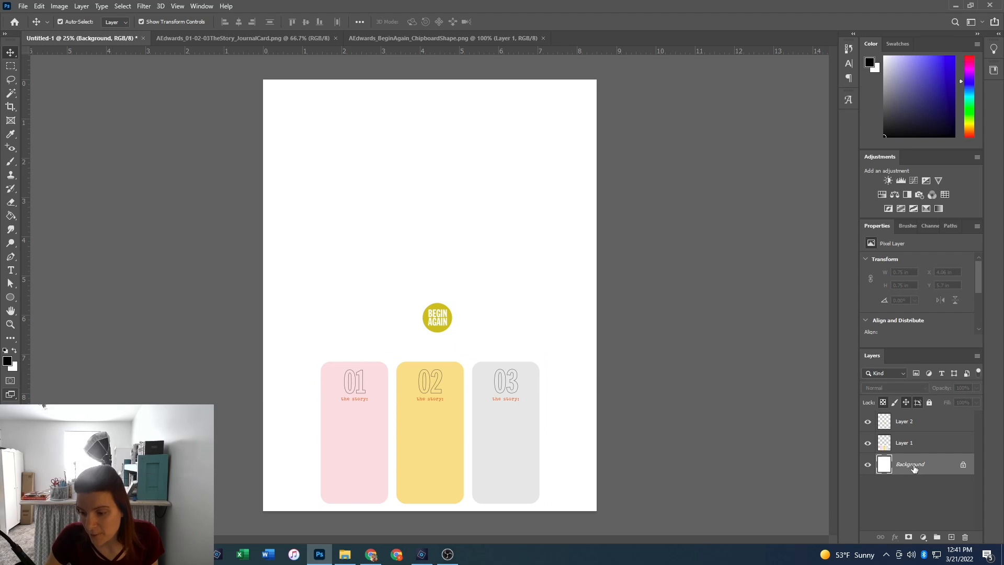
# Move the Begin Again shape onto the yellow 02 column and back above the card, at about X 4.07 in, Y 5.89 in.
pyautogui.click(903, 424)
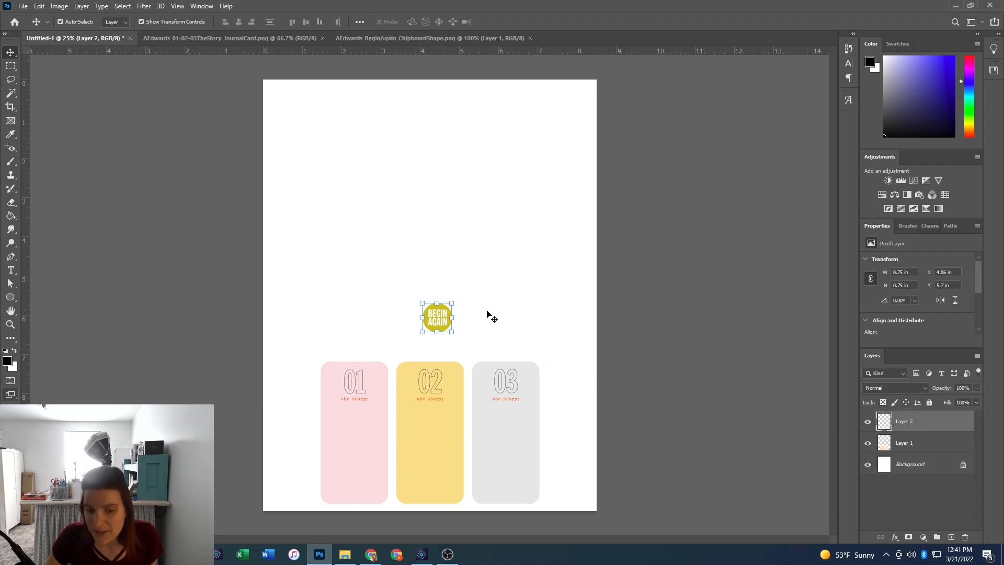
pyautogui.moveTo(437, 318); pyautogui.dragTo(432, 430)
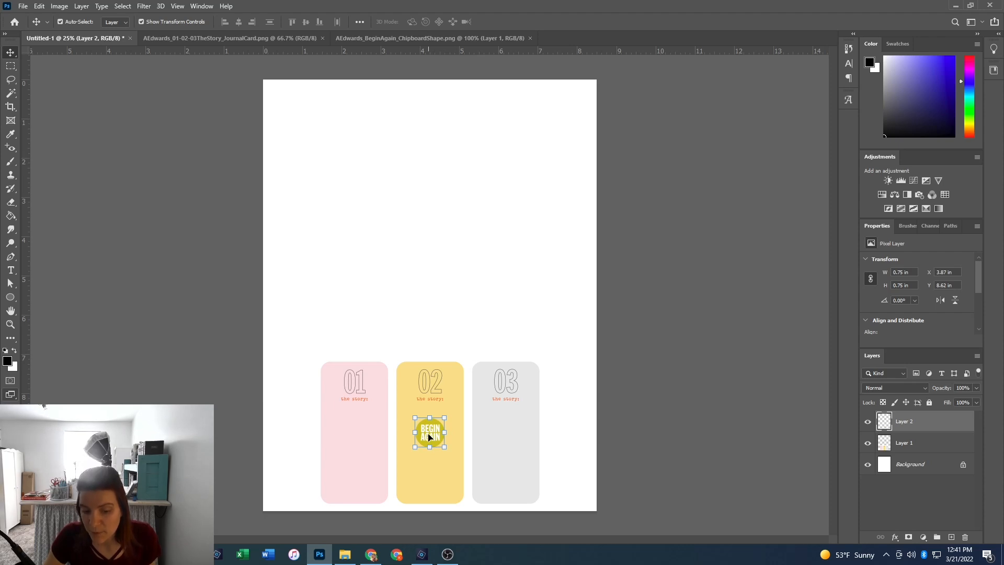
pyautogui.moveTo(430, 437); pyautogui.dragTo(437, 327)
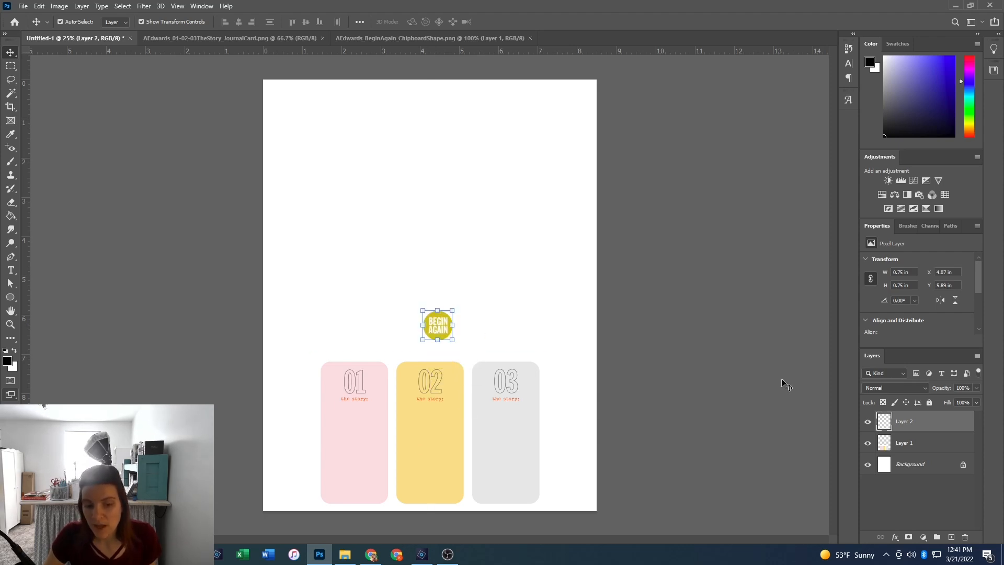
# Reorder Layer 2 beneath Layer 1 and slide the Begin Again shape partly under the journal card, at about X 4.39 in, Y 6.48 in.
pyautogui.click(921, 484)
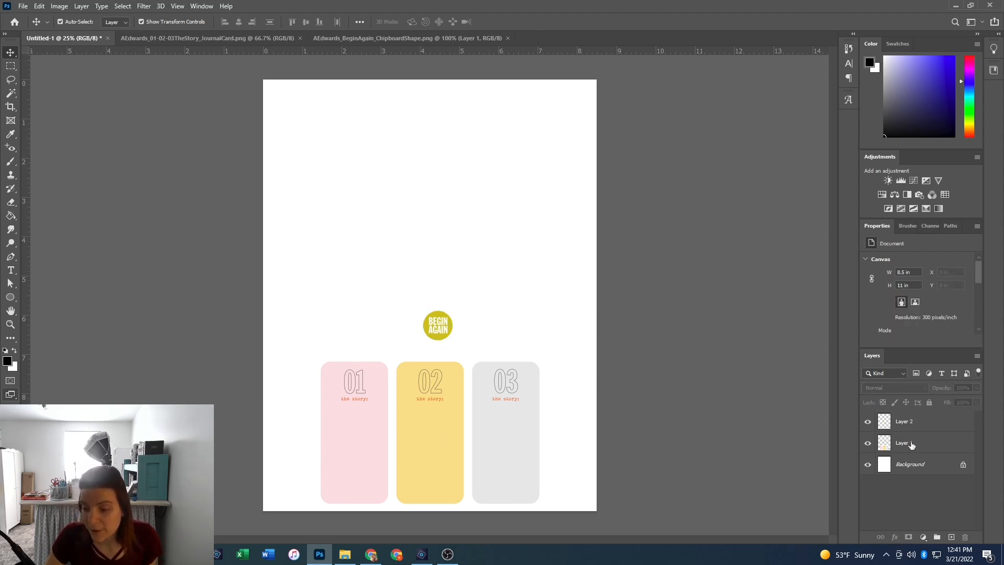
pyautogui.click(904, 423)
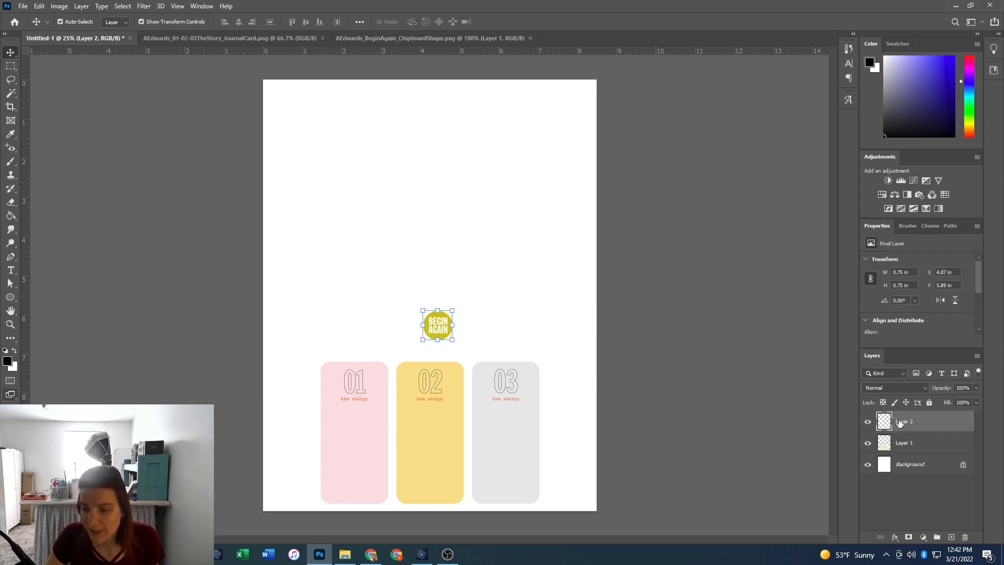
pyautogui.moveTo(903, 422); pyautogui.dragTo(886, 439)
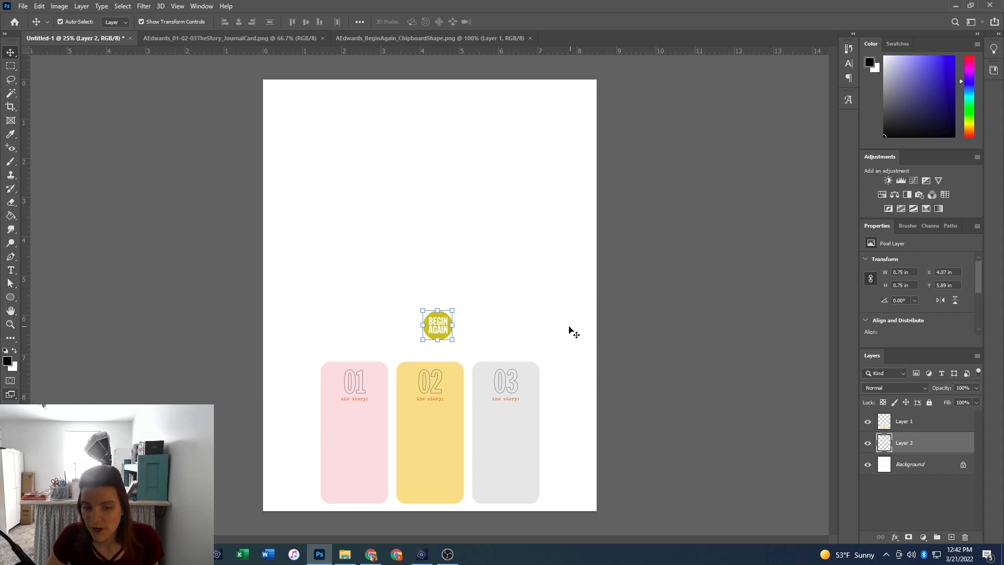
pyautogui.moveTo(434, 336)
pyautogui.mouseDown()
pyautogui.moveTo(425, 437)
pyautogui.moveTo(453, 404)
pyautogui.moveTo(439, 411)
pyautogui.moveTo(449, 347)
pyautogui.mouseUp()
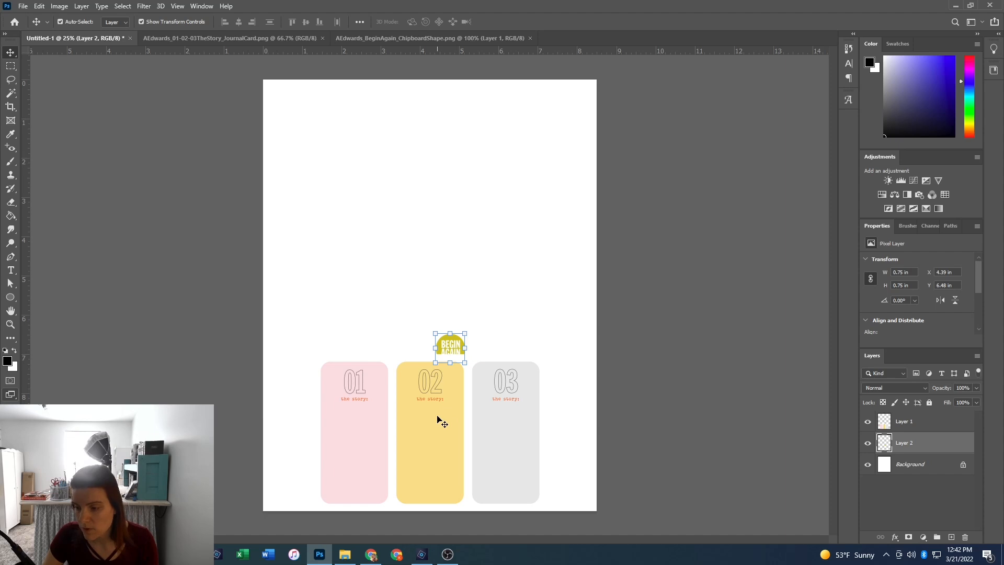
# Move the Begin Again shape higher on the page and raise the journal card to about X 1.63 in, Y 4.57 in.
pyautogui.moveTo(449, 343); pyautogui.dragTo(452, 217)
pyautogui.moveTo(437, 403); pyautogui.dragTo(451, 308)
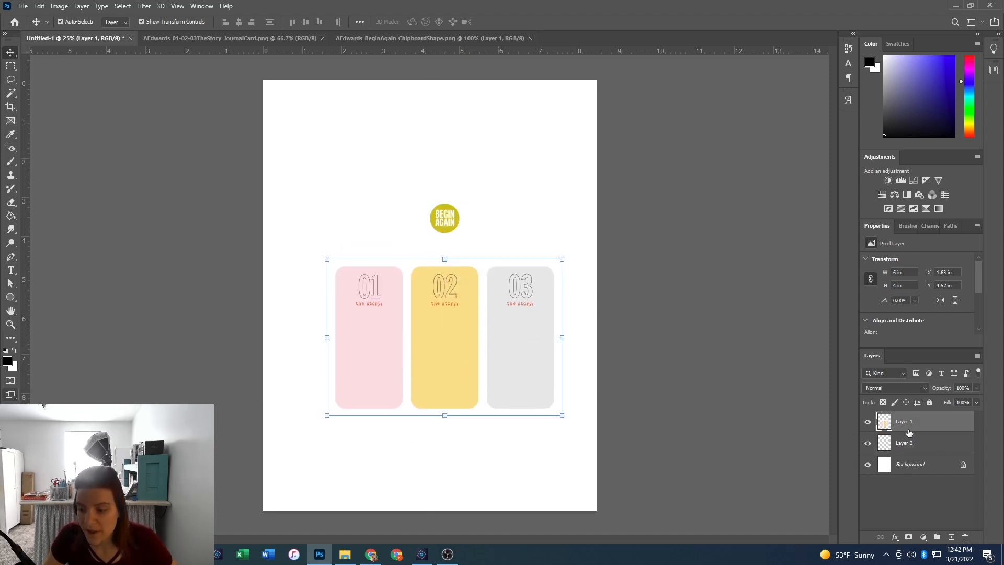
pyautogui.click(930, 497)
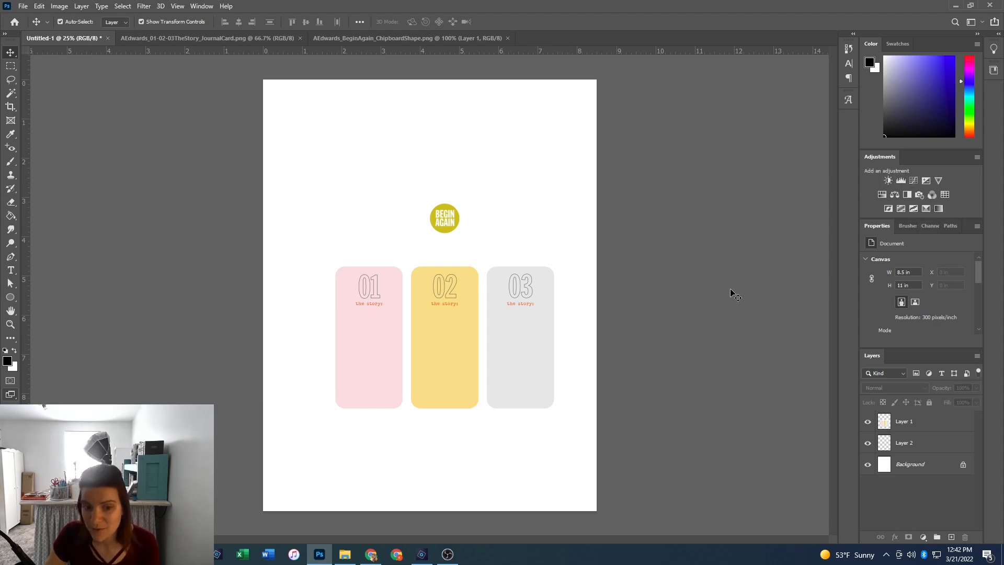
# Add a Black & White adjustment layer above Layer 1, try it beneath Layer 1, and return it to the top of the stack.
pyautogui.click(923, 429)
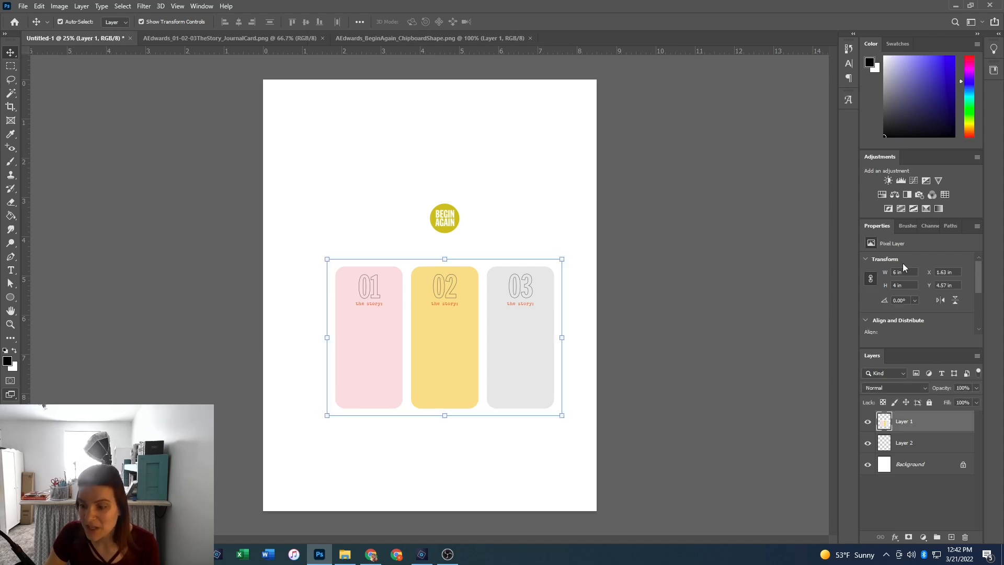
pyautogui.click(909, 194)
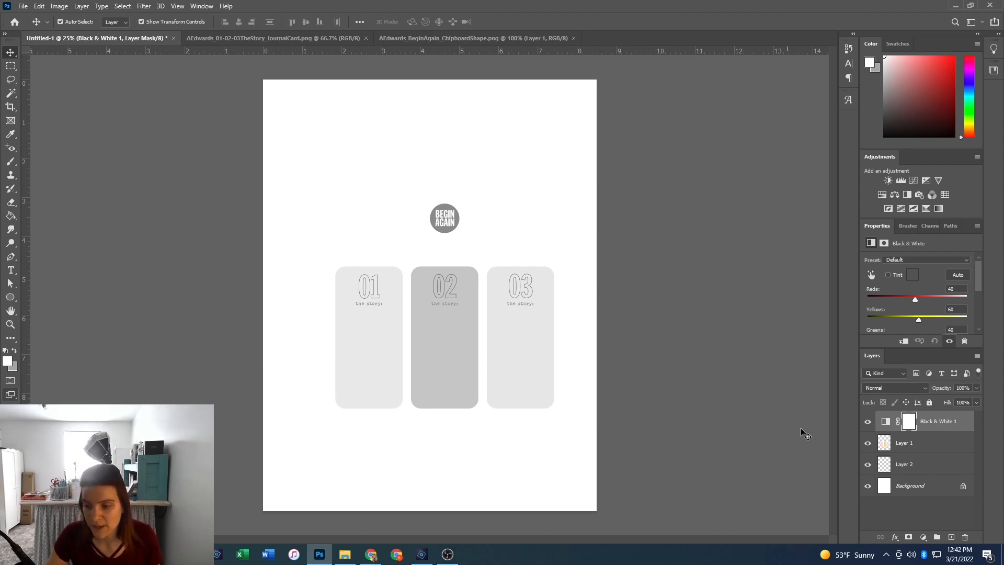
pyautogui.click(908, 507)
pyautogui.moveTo(919, 425); pyautogui.dragTo(919, 450)
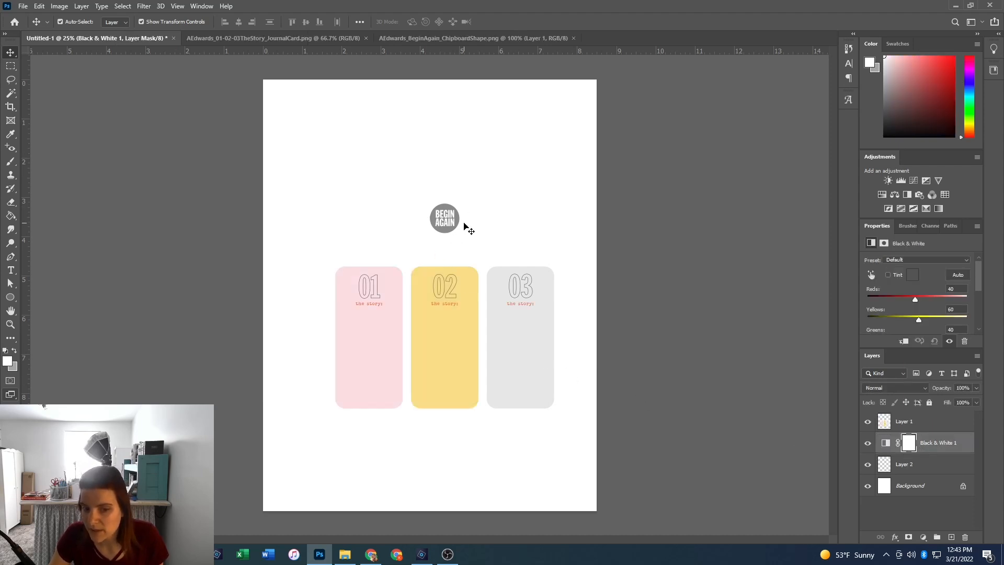
pyautogui.moveTo(923, 445); pyautogui.dragTo(921, 417)
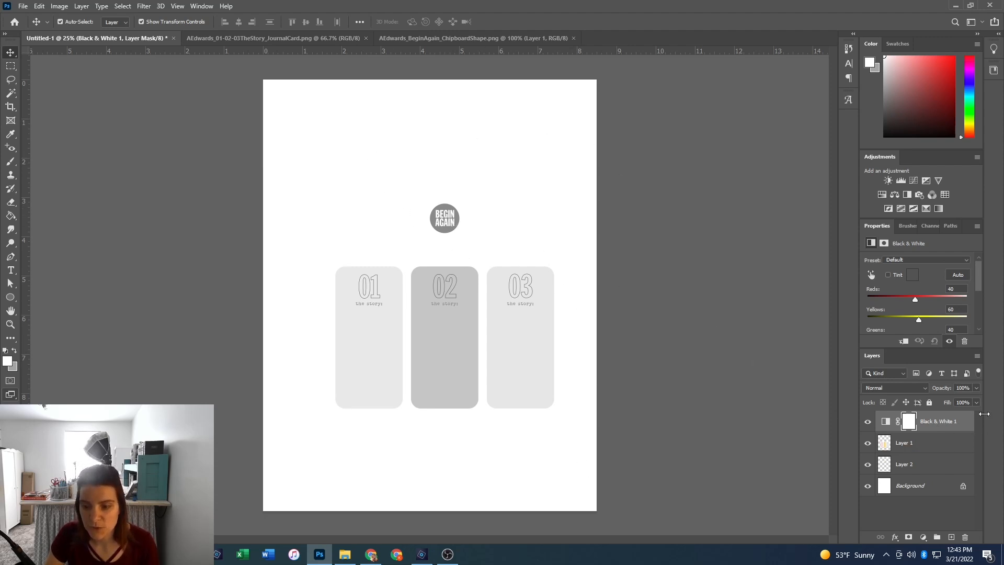
# Select the Black & White 1 adjustment together with Layer 1 and merge the two layers.
pyautogui.click(915, 448)
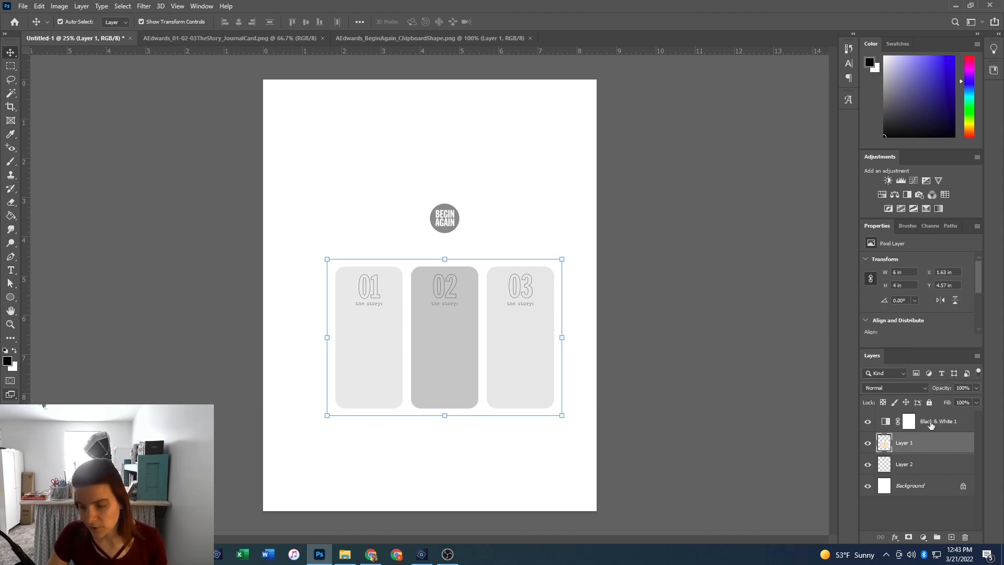
pyautogui.click(934, 426)
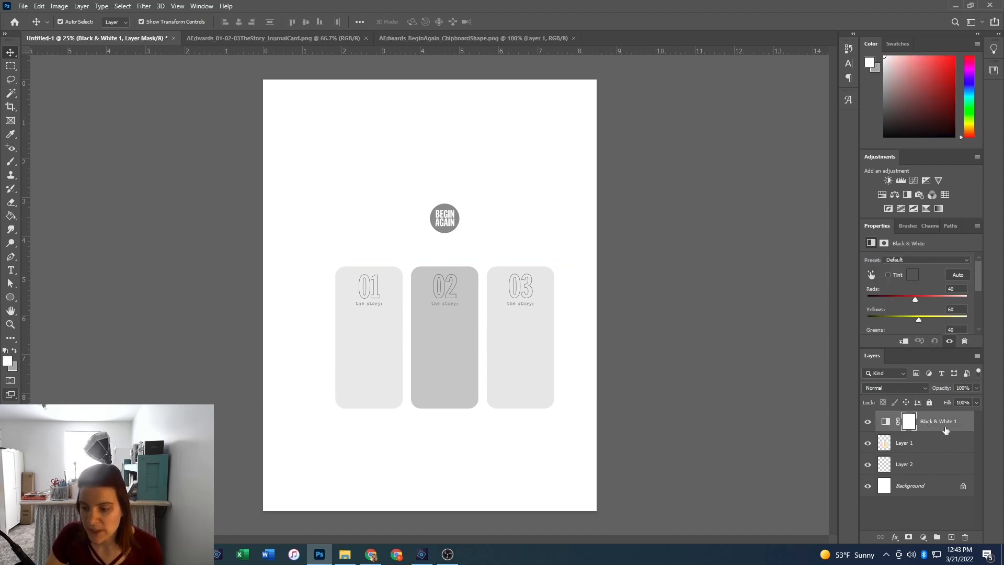
pyautogui.click(919, 444)
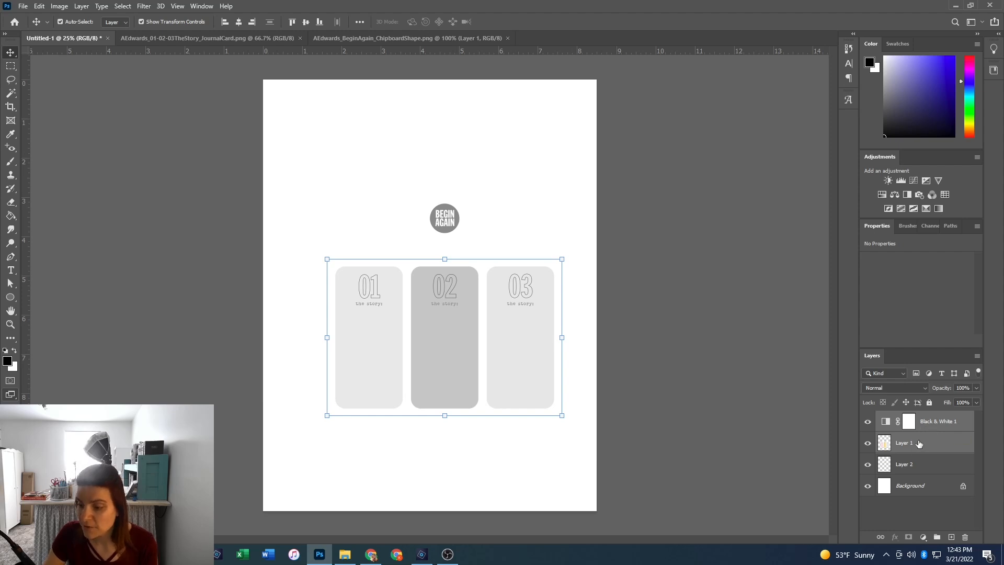
pyautogui.rightClick(918, 442)
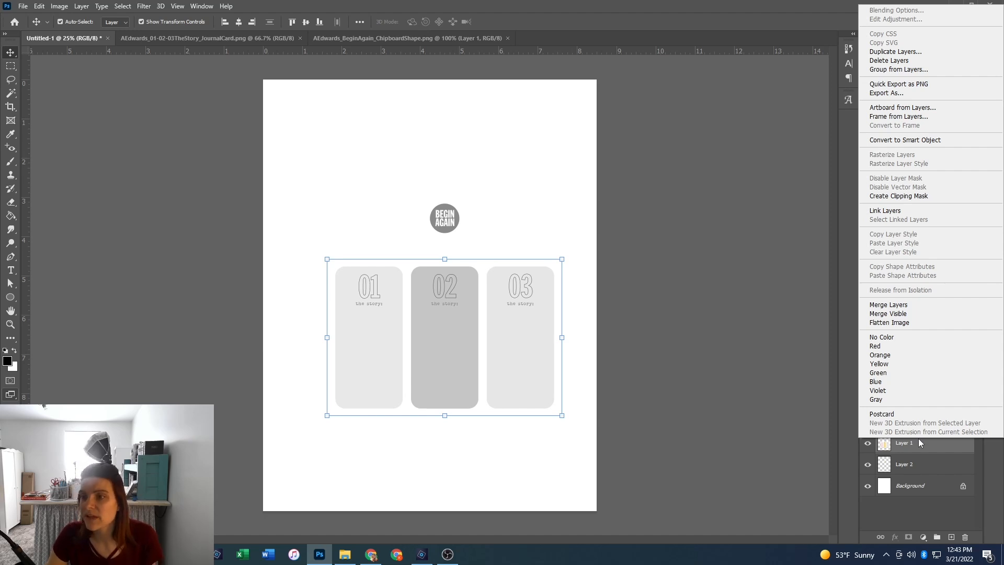
pyautogui.click(887, 308)
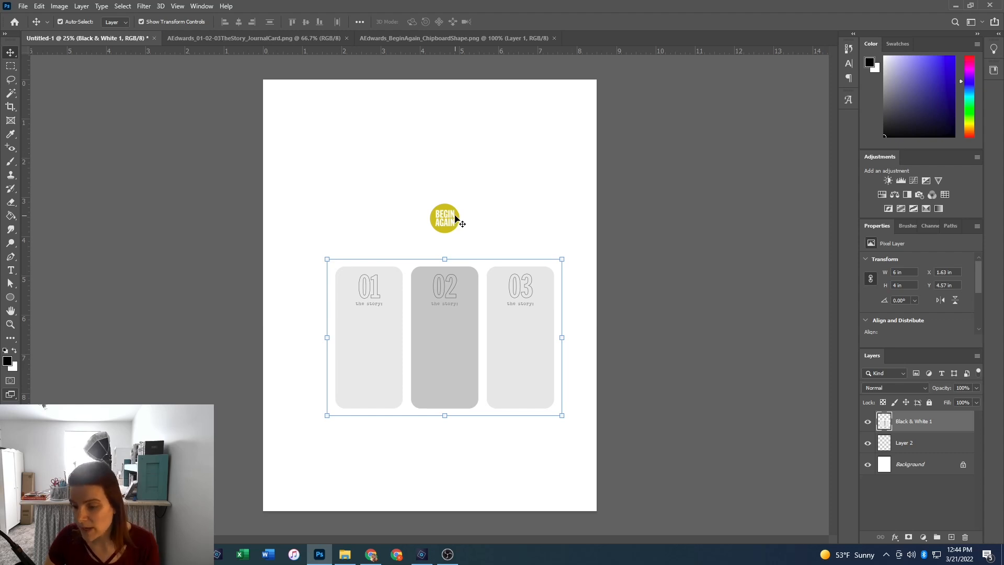
# Undo the layer merge and delete the Black & White 1 adjustment layer.
pyautogui.moveTo(455, 218); pyautogui.dragTo(447, 218)
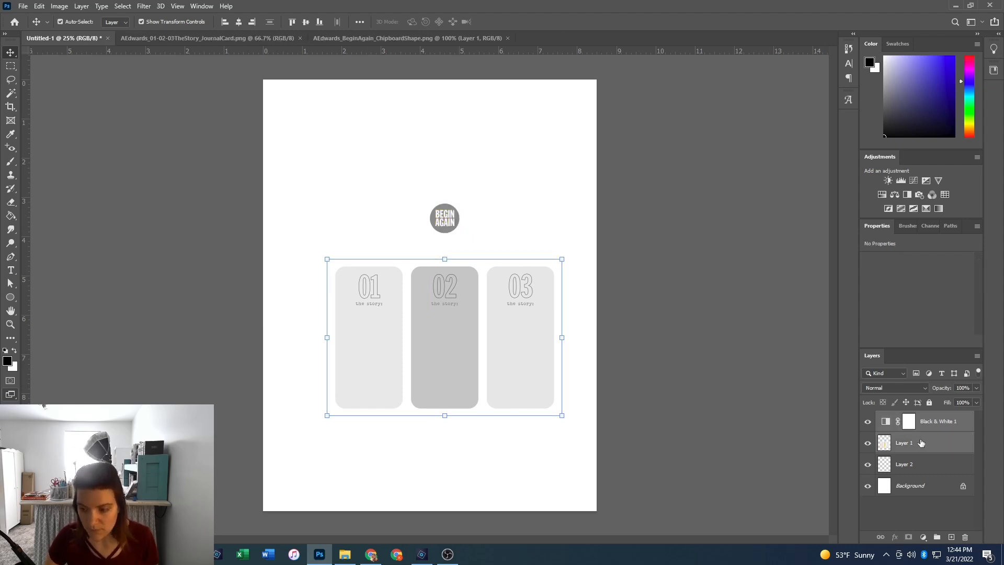
pyautogui.click(774, 438)
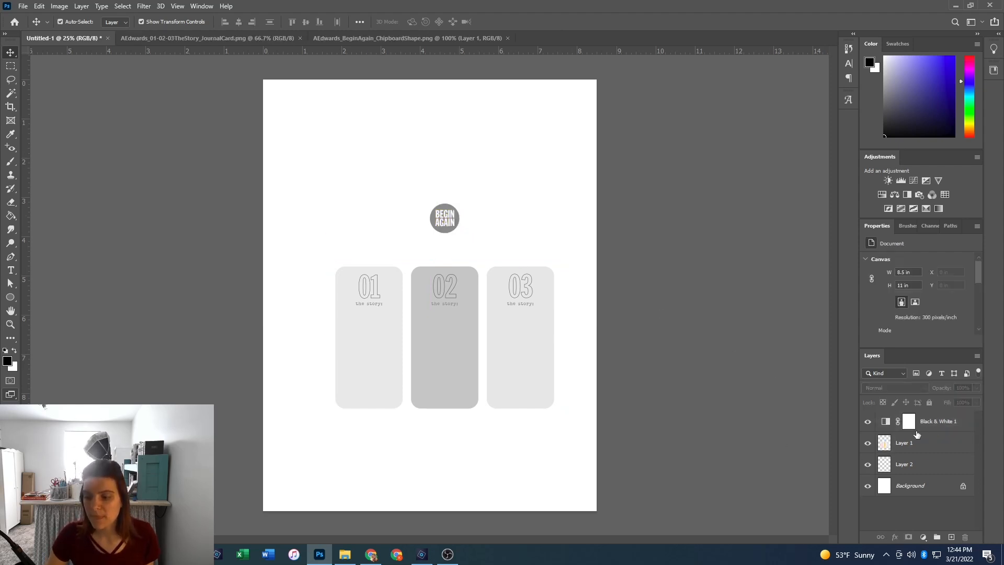
pyautogui.click(934, 424)
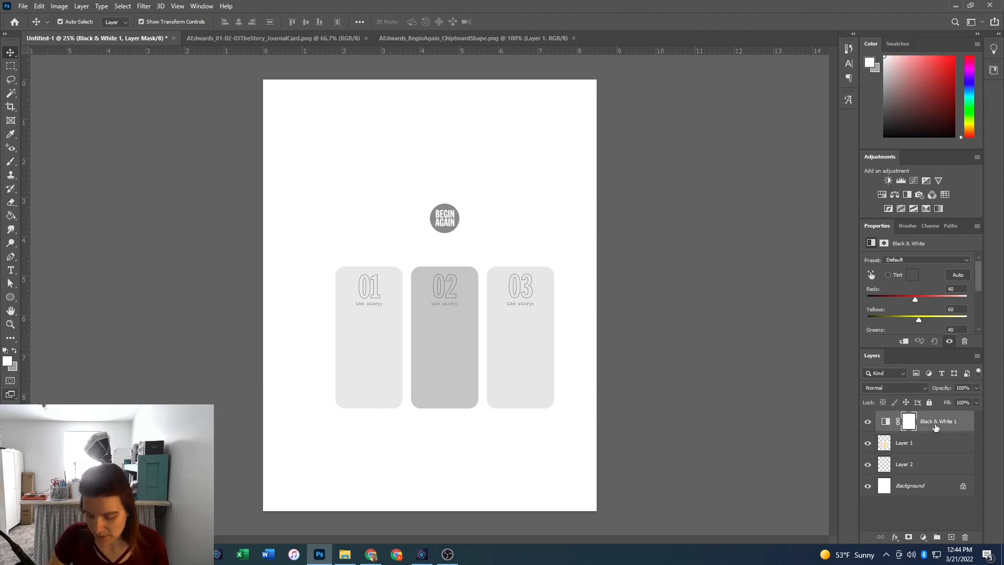
pyautogui.press('Delete')
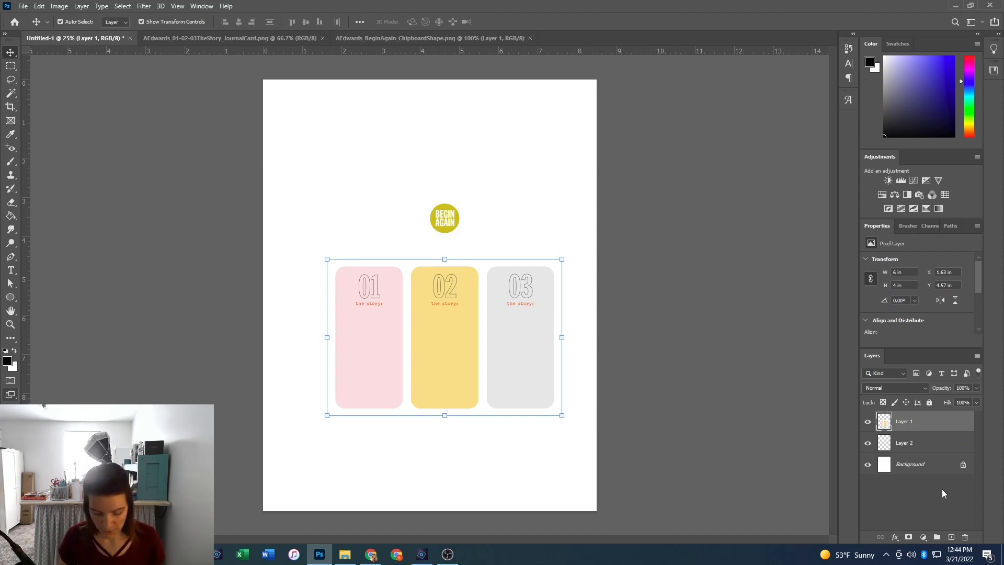
# Open 2022BUJO_WorkPlanner_April_Image7.jpg from the 04. April 2022 folder.
pyautogui.hotkey('ctrl', 'o')
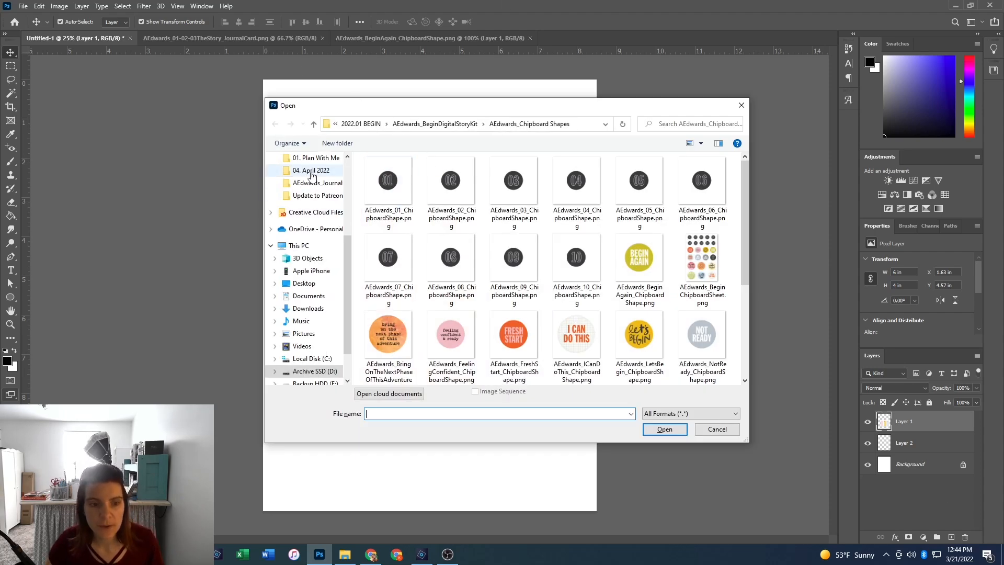
pyautogui.click(310, 172)
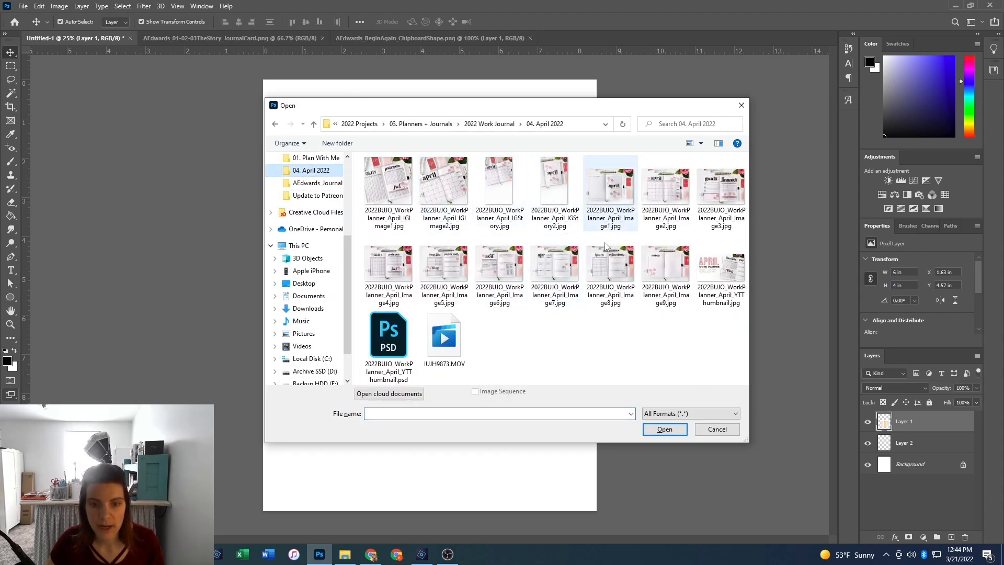
pyautogui.doubleClick(553, 266)
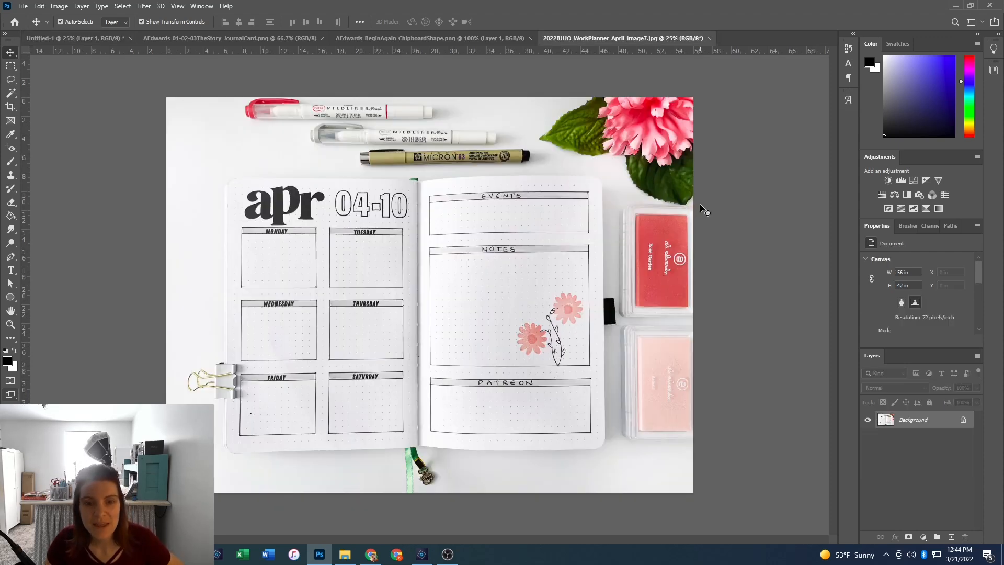
# Add a Brightness/Contrast adjustment layer with brightness 35 to the planner photo and toggle its visibility to compare.
pyautogui.click(885, 181)
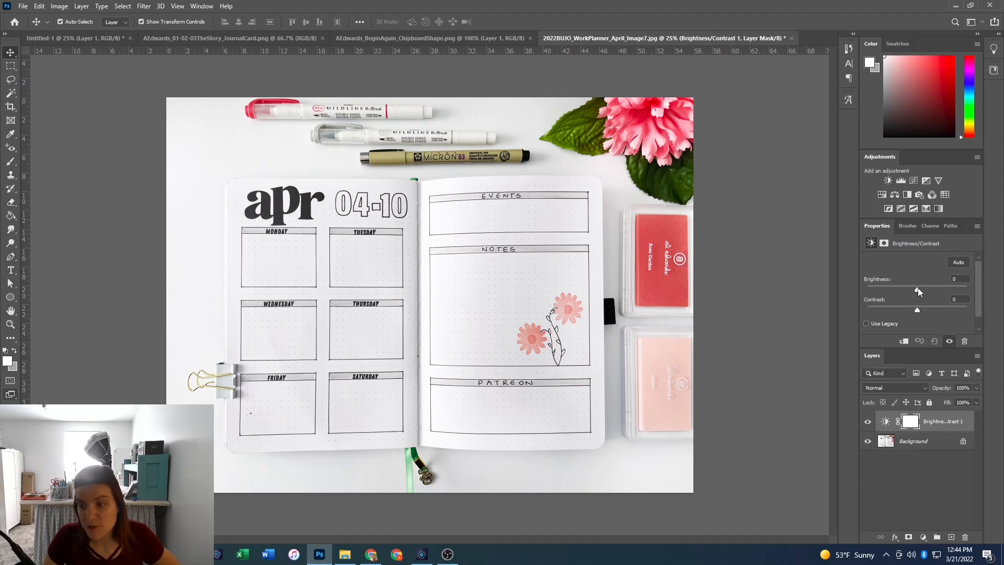
pyautogui.moveTo(917, 289); pyautogui.dragTo(929, 290)
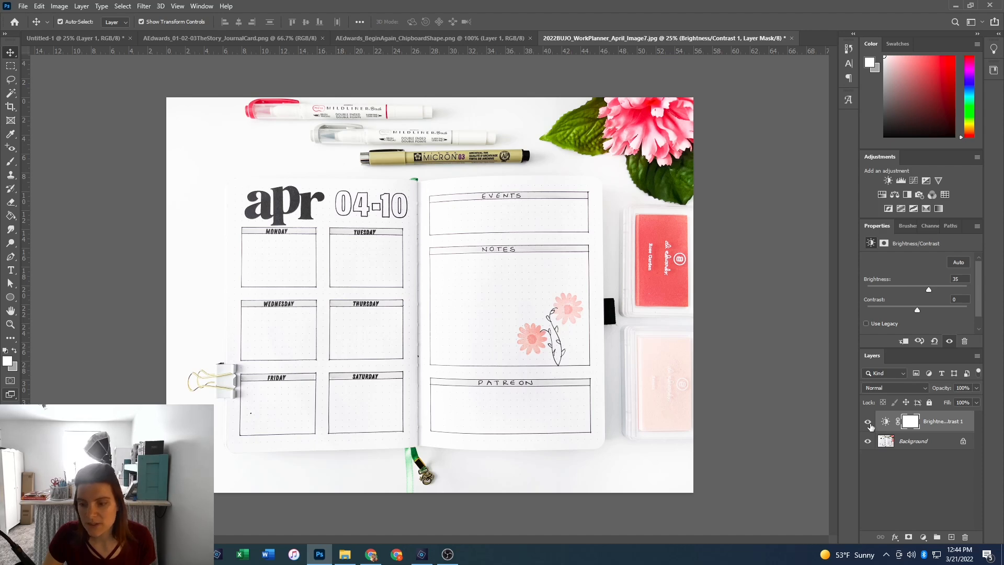
pyautogui.click(868, 421)
pyautogui.click(868, 421)
pyautogui.click(868, 422)
pyautogui.click(868, 422)
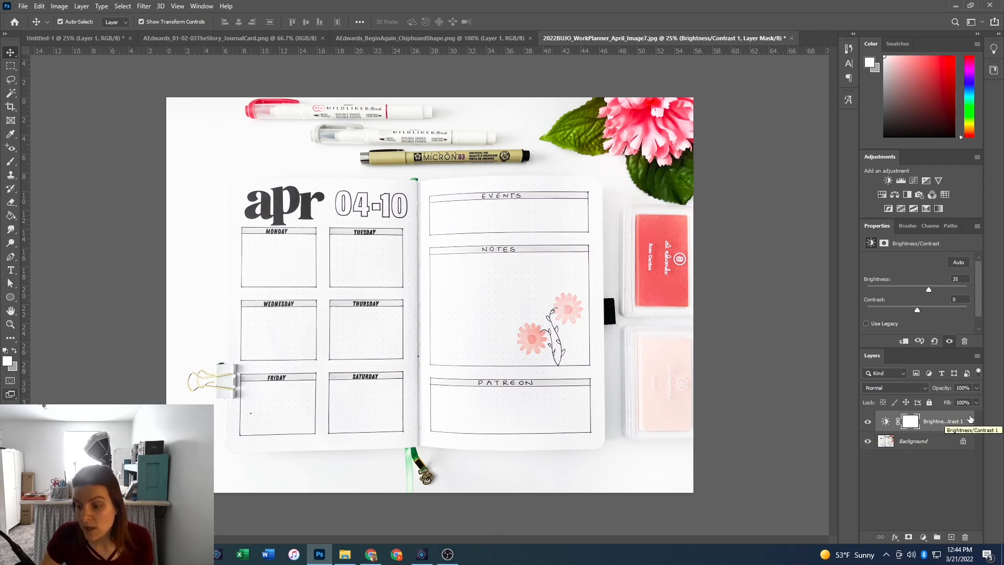
# Merge the Brightness/Contrast adjustment layer with the photo's Background layer.
pyautogui.click(924, 443)
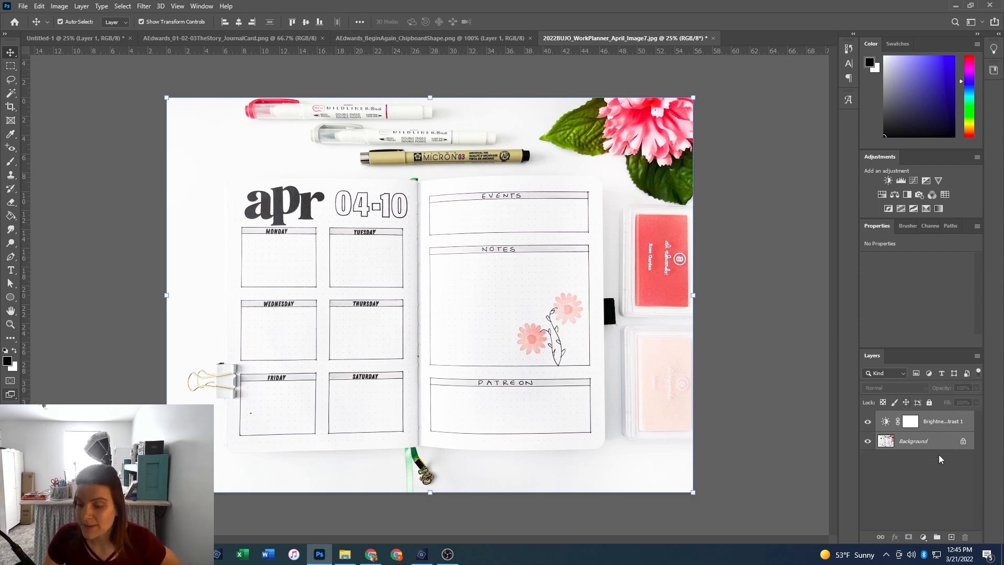
pyautogui.rightClick(919, 438)
pyautogui.rightClick(895, 428)
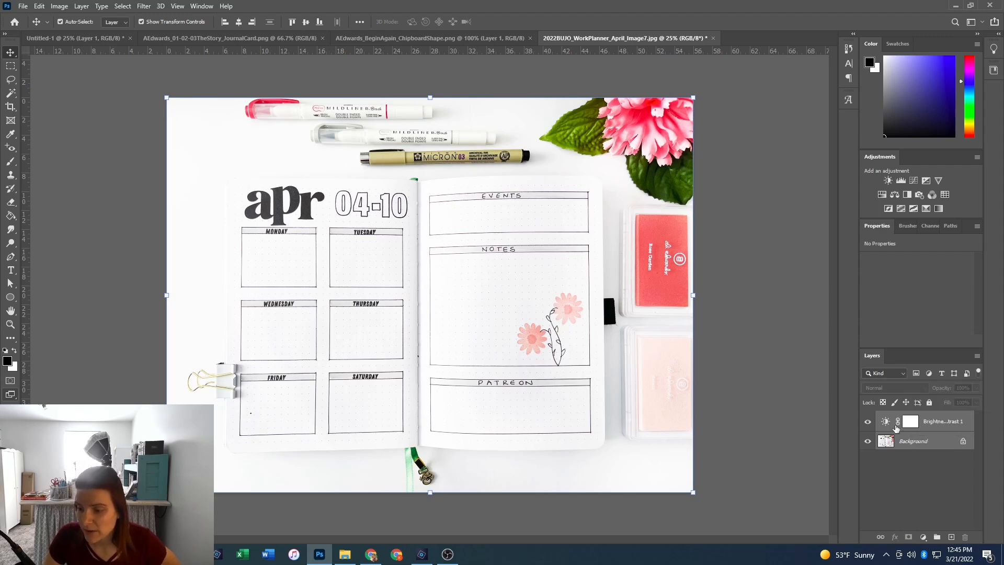
pyautogui.press('Escape')
pyautogui.rightClick(902, 444)
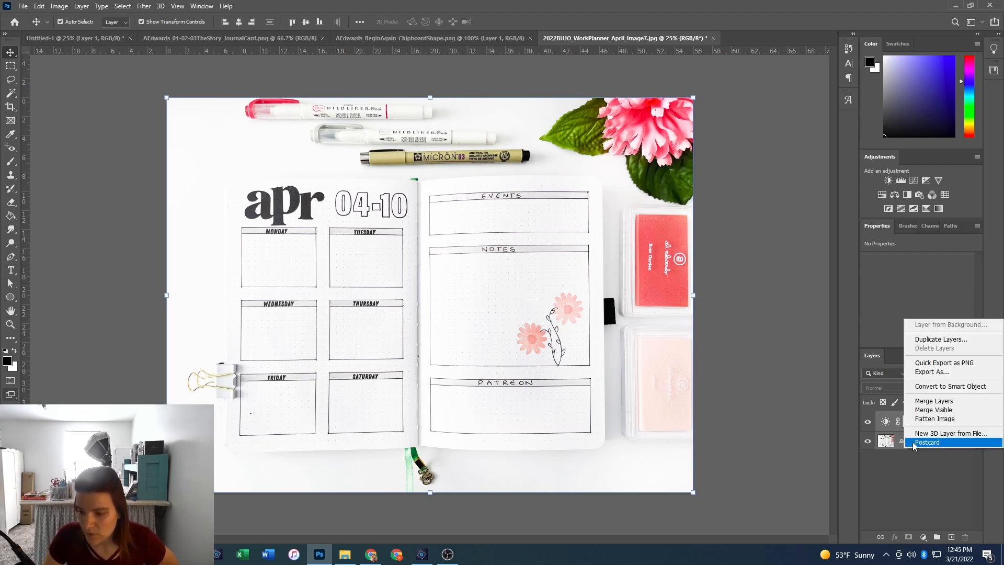
pyautogui.click(926, 477)
pyautogui.rightClick(931, 428)
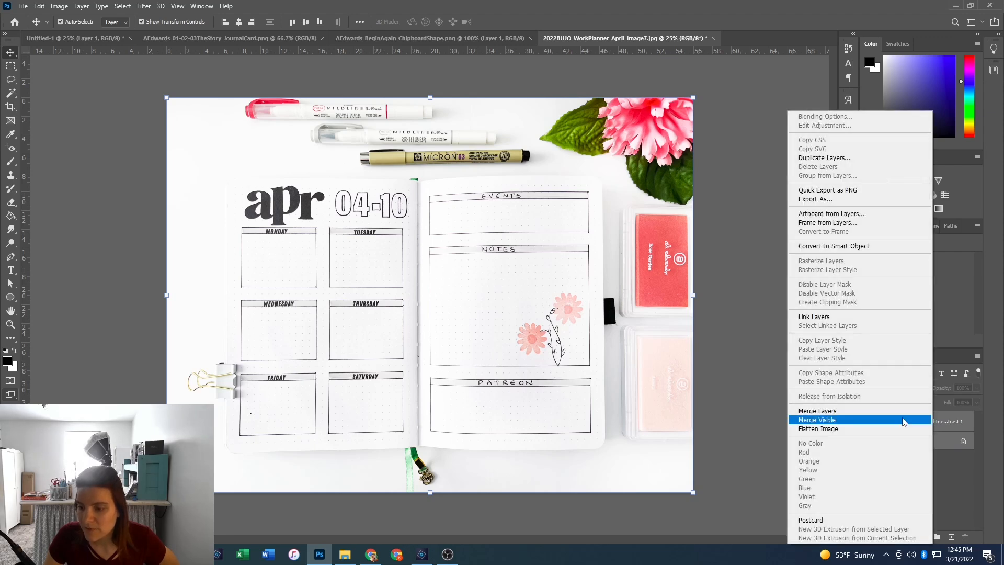
pyautogui.click(845, 412)
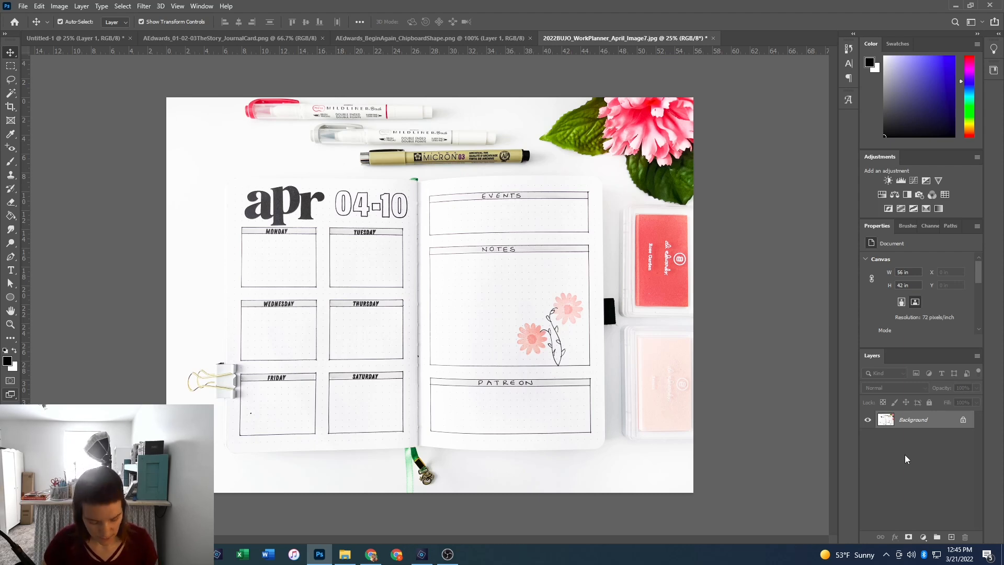
# Undo the photo's layer merge and compare the image with the Brightness/Contrast adjustment shown and hidden.
pyautogui.click(867, 421)
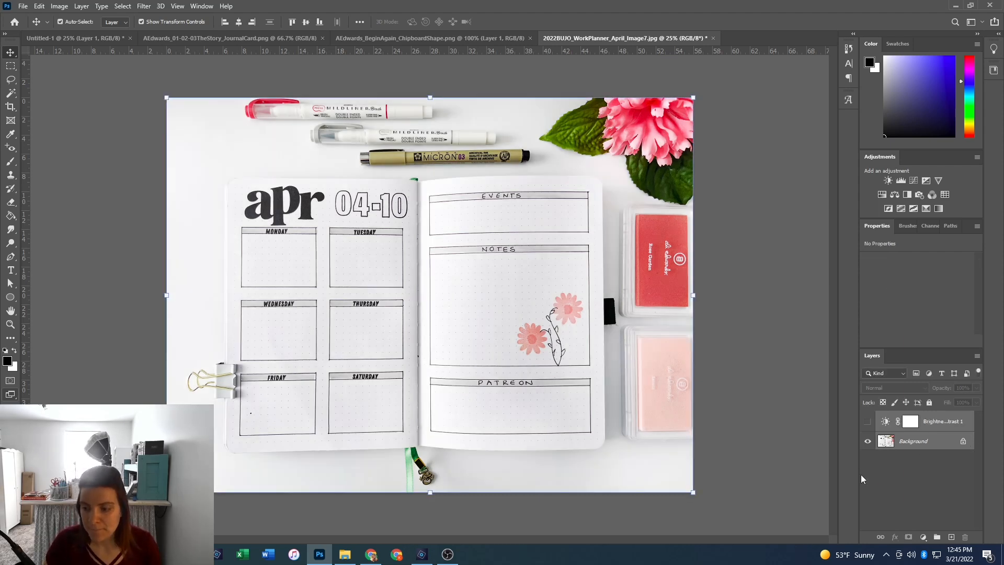
pyautogui.hotkey('ctrl', 'z')
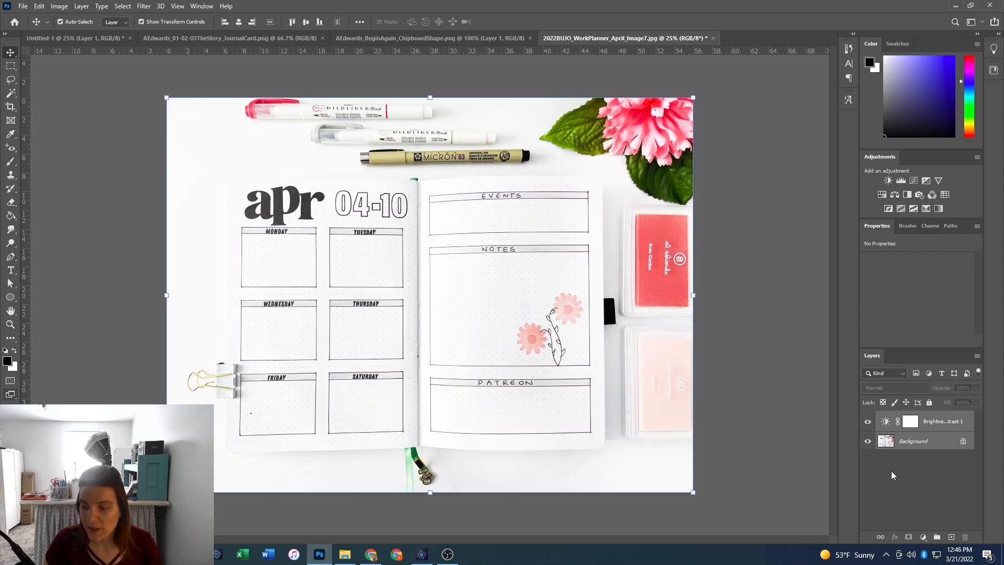
pyautogui.hotkey('ctrl', 'z')
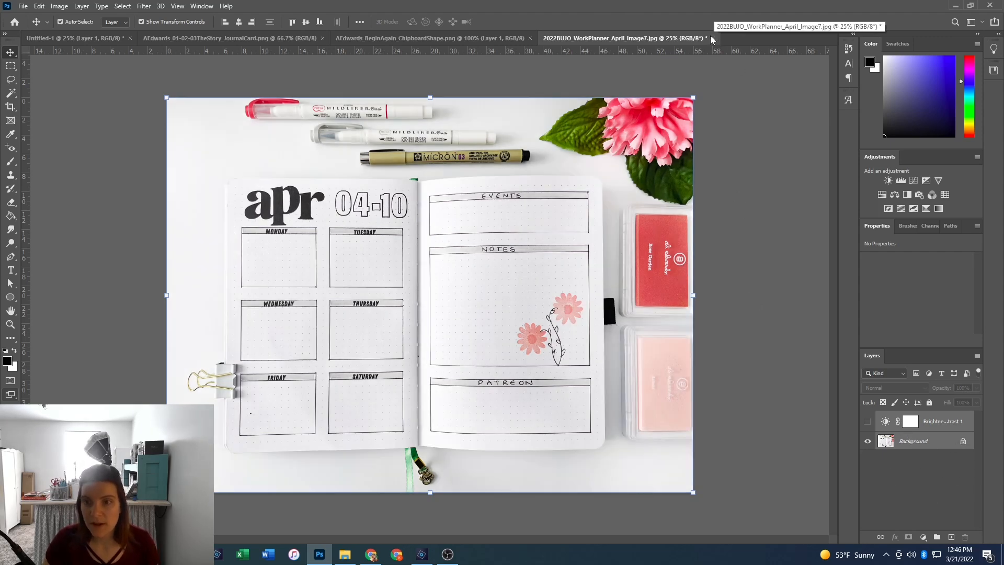
# Close the planner photo without saving it and select the journal card in Untitled-1.
pyautogui.click(712, 38)
pyautogui.click(497, 206)
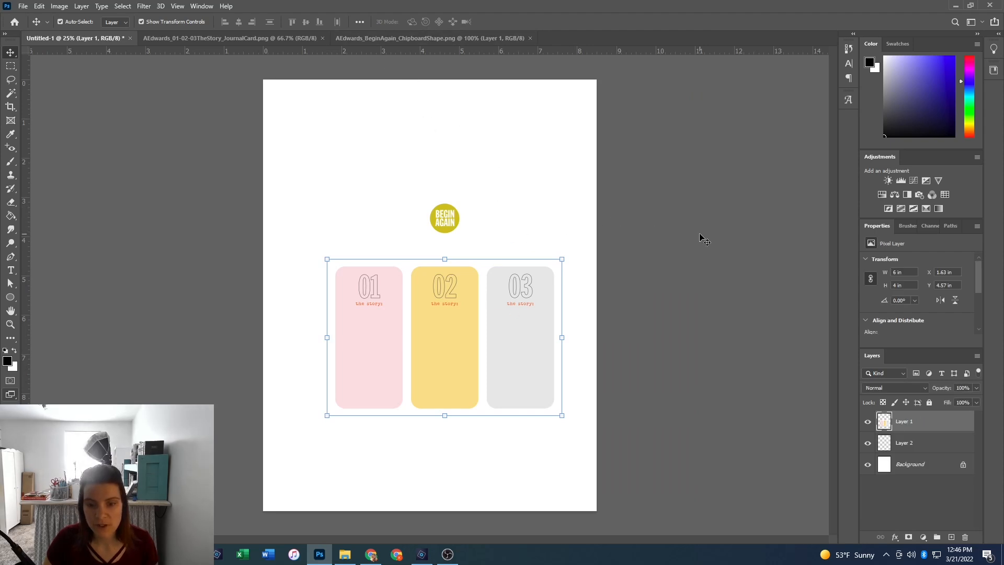
pyautogui.click(572, 244)
pyautogui.click(465, 309)
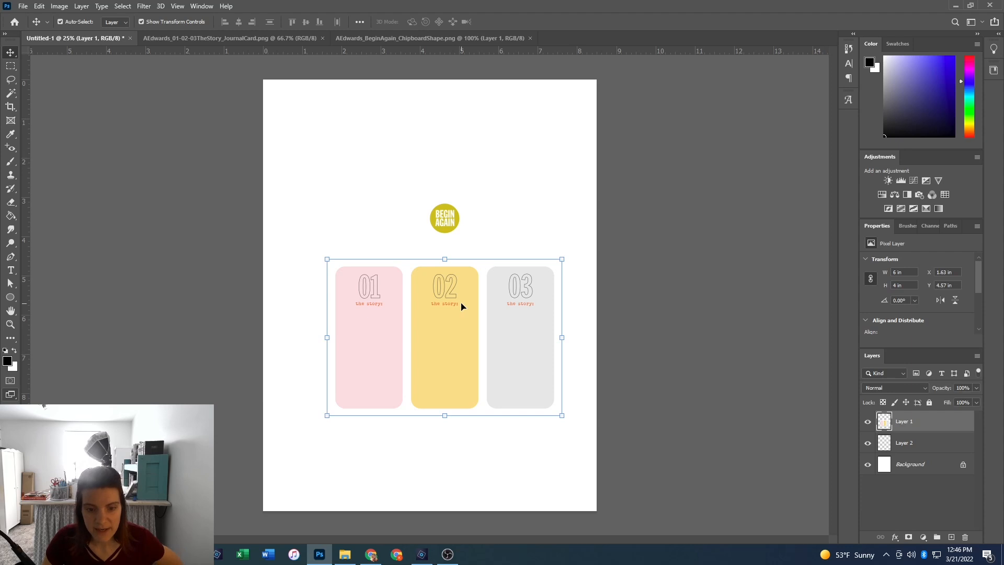
# Add a lorem ipsum paragraph text box in 9 pt Slim Joe below the heading on each of the three journal cards.
pyautogui.click(10, 270)
pyautogui.moveTo(347, 316); pyautogui.dragTo(393, 397)
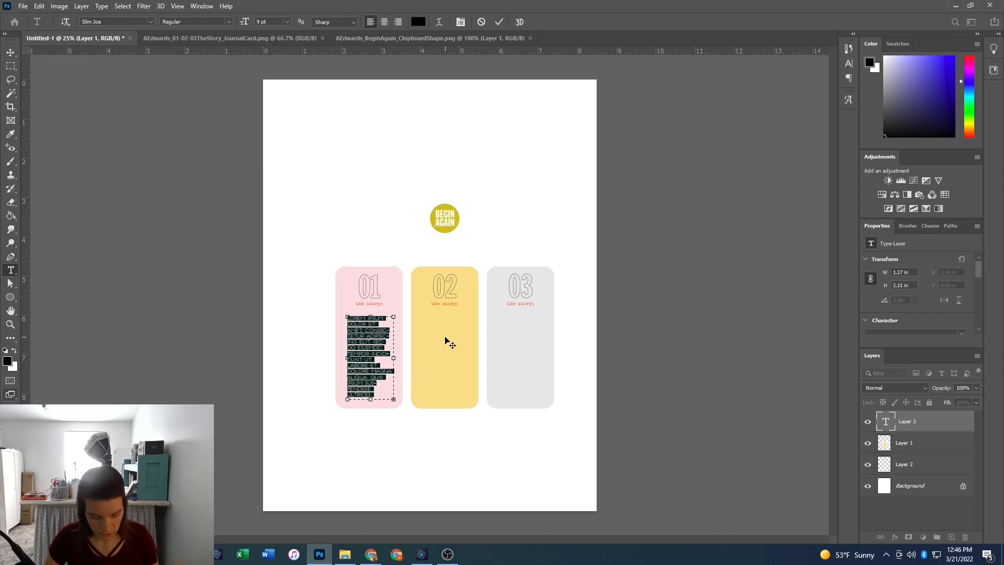
pyautogui.click(431, 333)
pyautogui.moveTo(420, 316); pyautogui.dragTo(474, 401)
pyautogui.click(514, 345)
pyautogui.moveTo(498, 316); pyautogui.dragTo(542, 399)
pyautogui.click(672, 421)
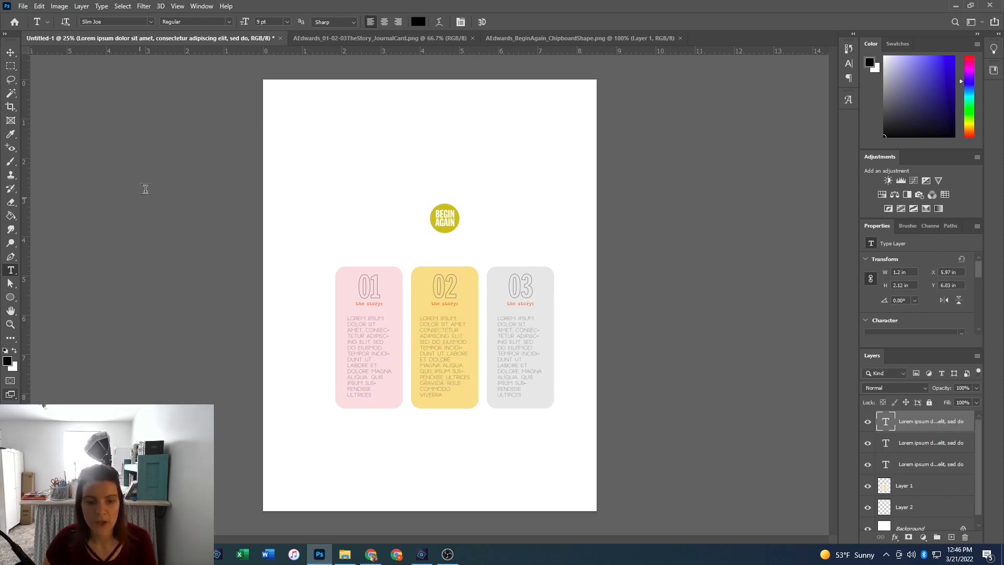
pyautogui.click(10, 53)
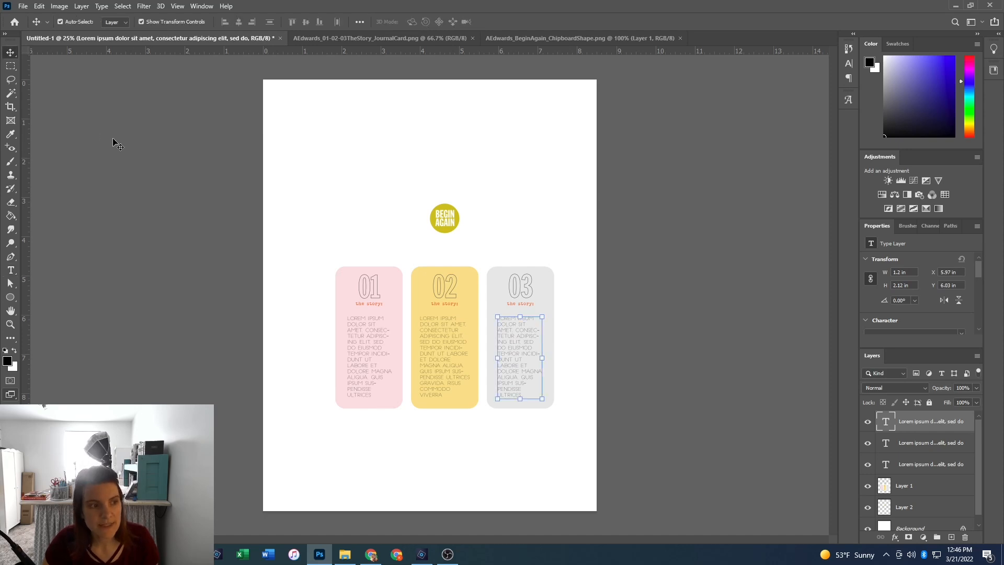
# Group the three paragraph text layers with the journal card's Layer 1 and check the group's contents.
pyautogui.click(731, 352)
pyautogui.click(914, 426)
pyautogui.click(916, 446)
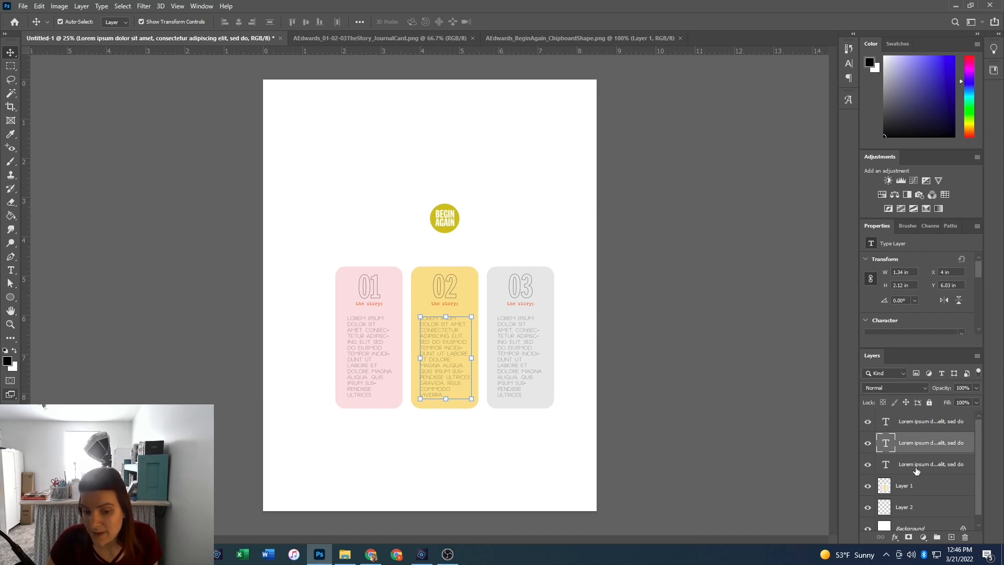
pyautogui.click(916, 471)
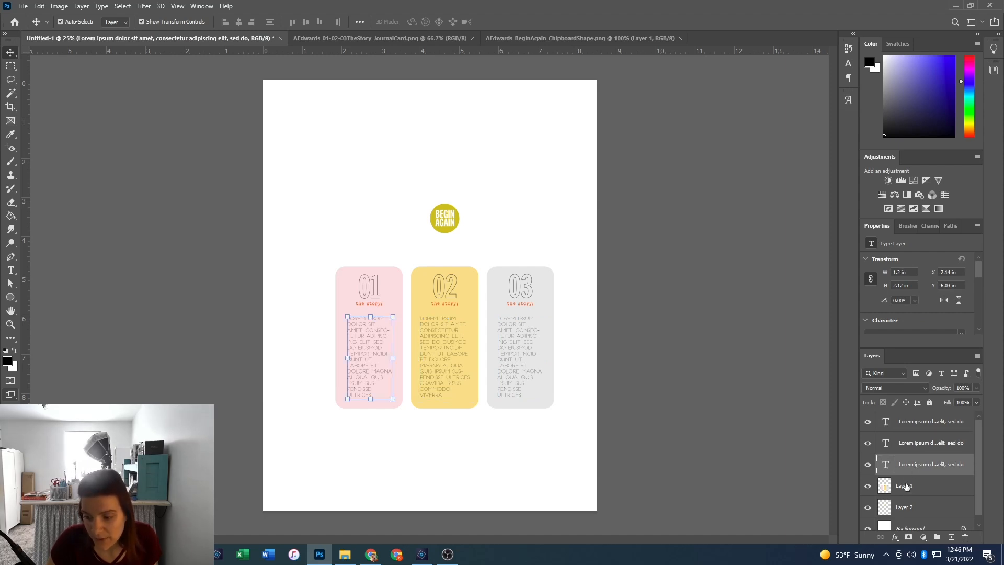
pyautogui.click(906, 486)
pyautogui.keyDown('shift'); pyautogui.click(910, 424); pyautogui.keyUp('shift')
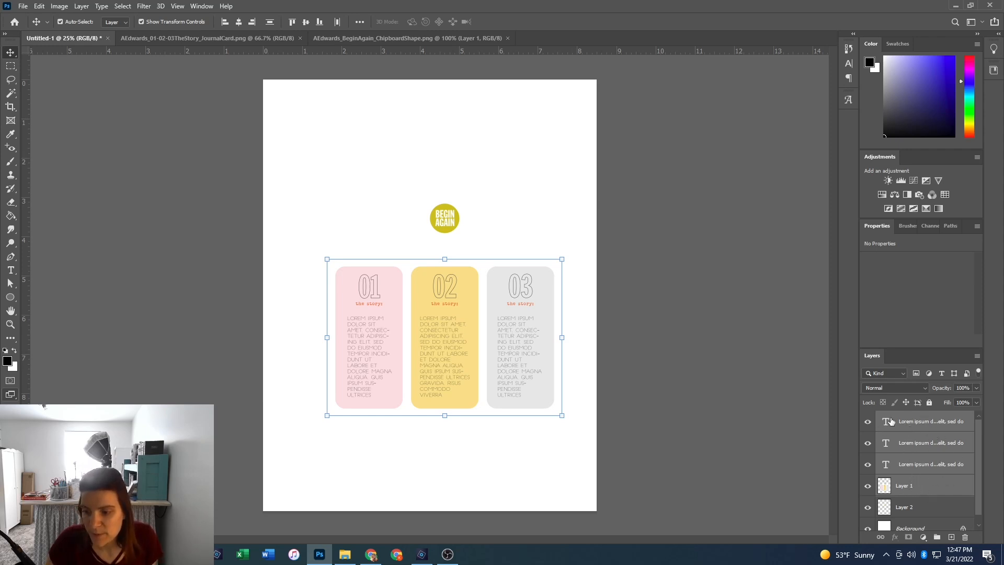
pyautogui.click(81, 6)
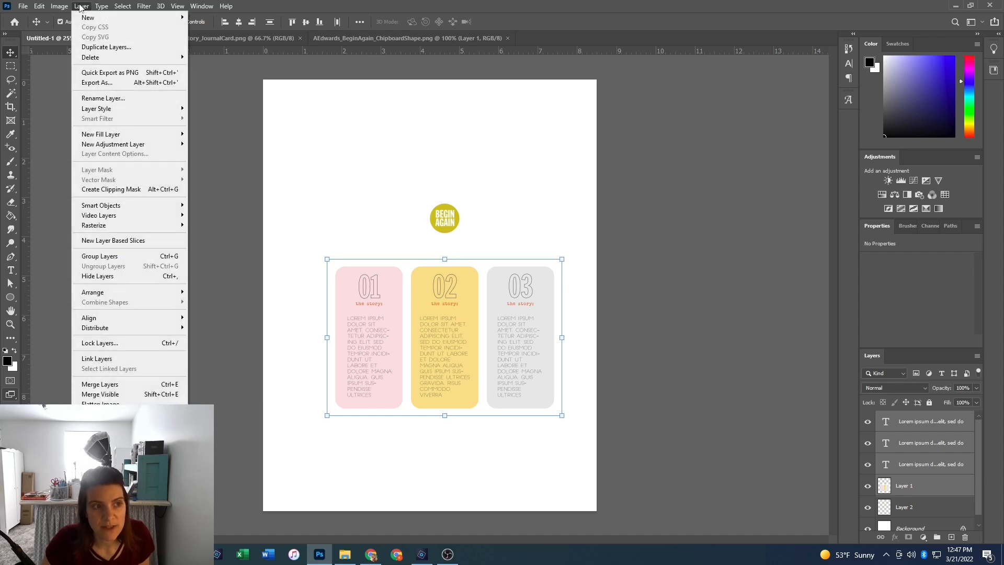
pyautogui.click(112, 257)
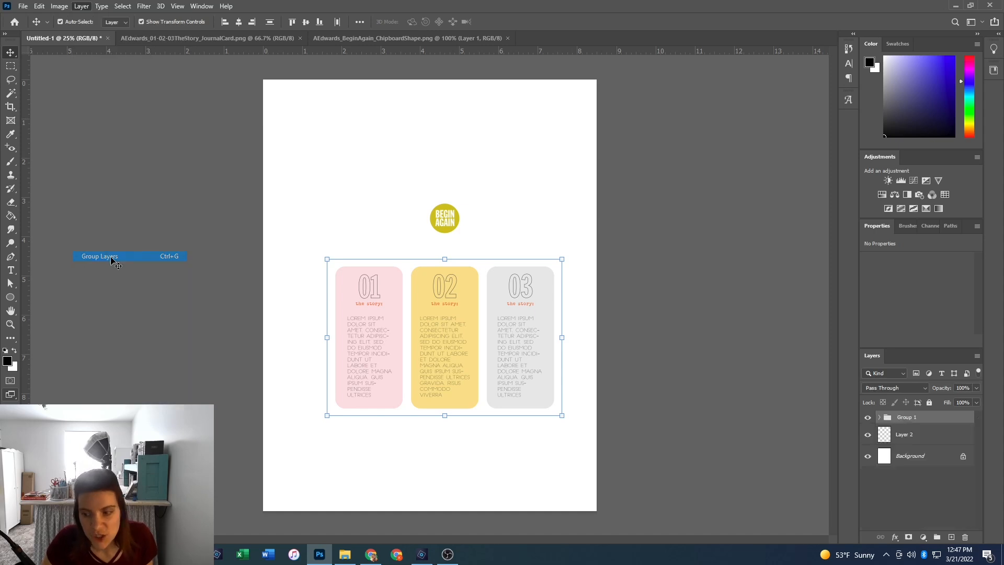
pyautogui.click(880, 418)
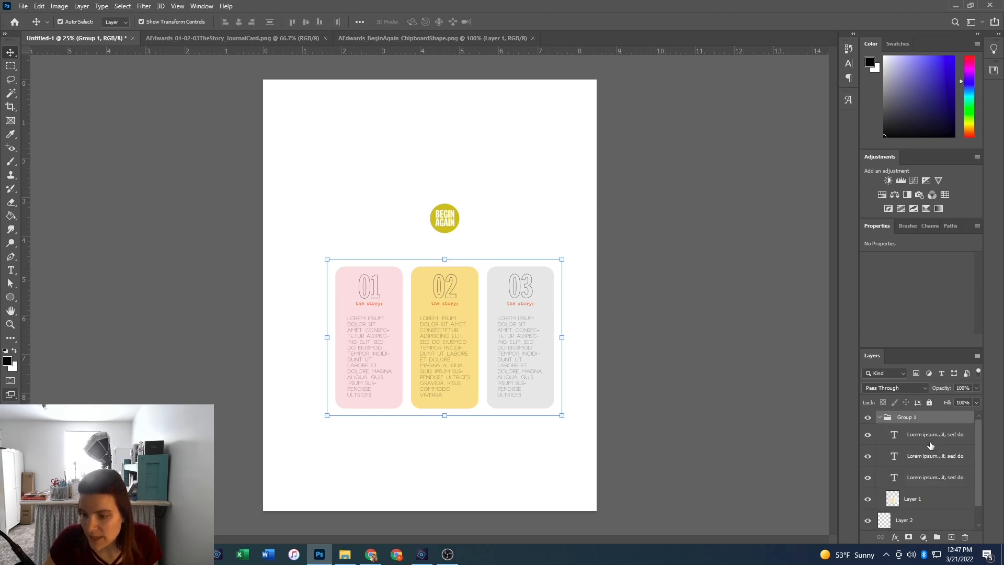
pyautogui.click(880, 418)
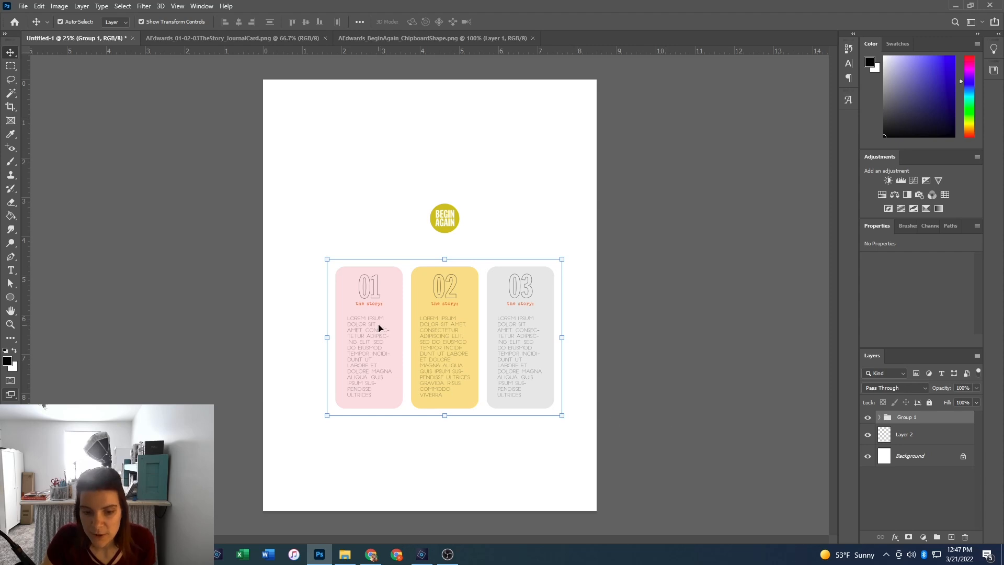
# Move the grouped journal card and its text to the page's lower-left corner, at X 0 in, Y 7 in.
pyautogui.moveTo(301, 246); pyautogui.dragTo(544, 442)
pyautogui.moveTo(497, 350); pyautogui.dragTo(433, 442)
pyautogui.click(711, 388)
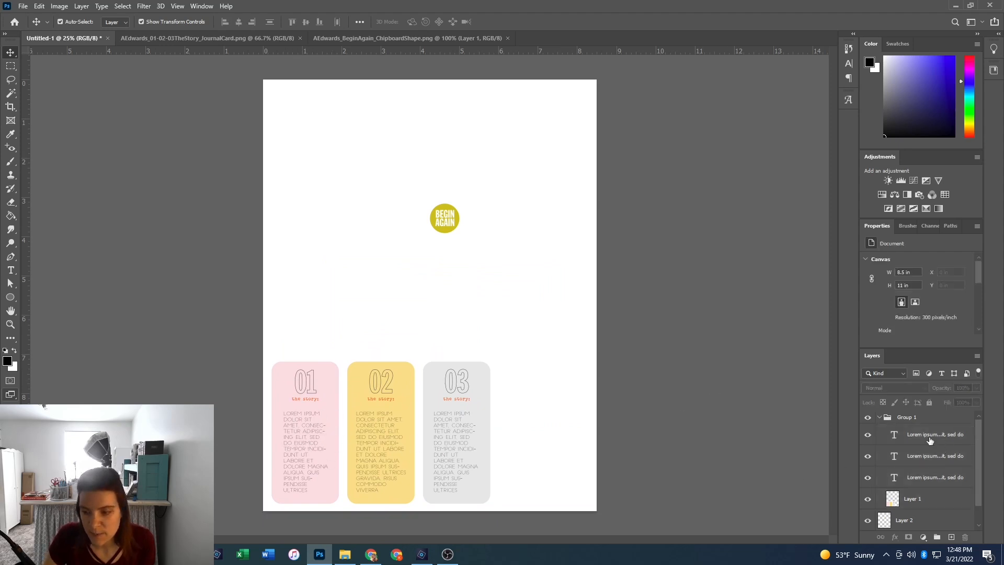
# Rename the group as 1-2-3 Journaling Card and review each layer inside it before collapsing it.
pyautogui.click(886, 421)
pyautogui.doubleClick(910, 417)
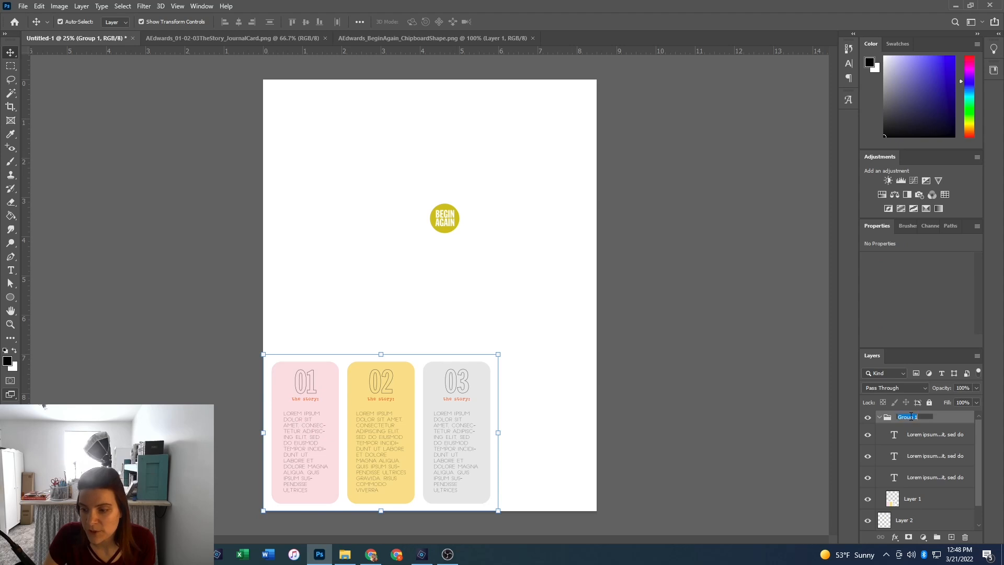
pyautogui.write('Col')
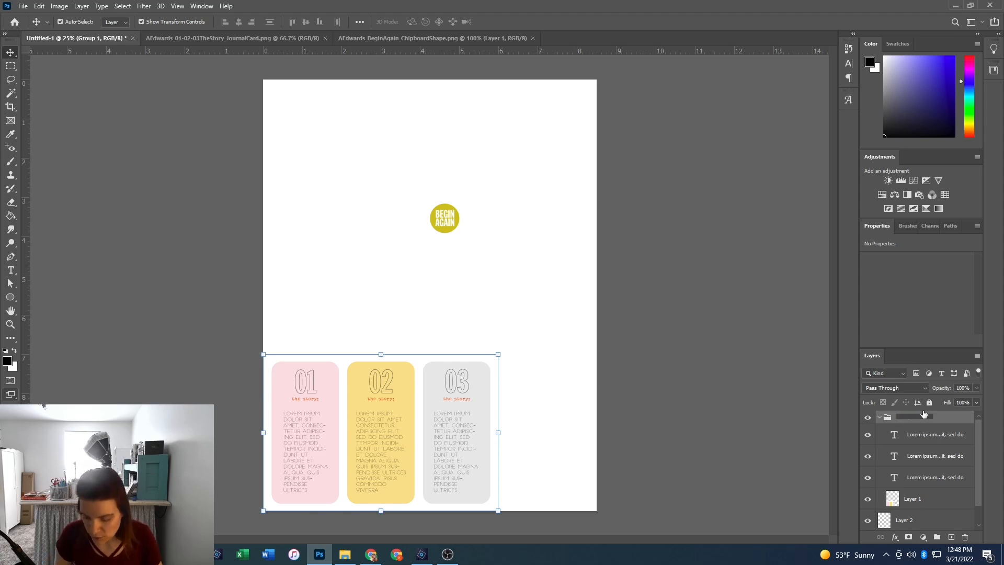
pyautogui.write('-3 Journaling Card')
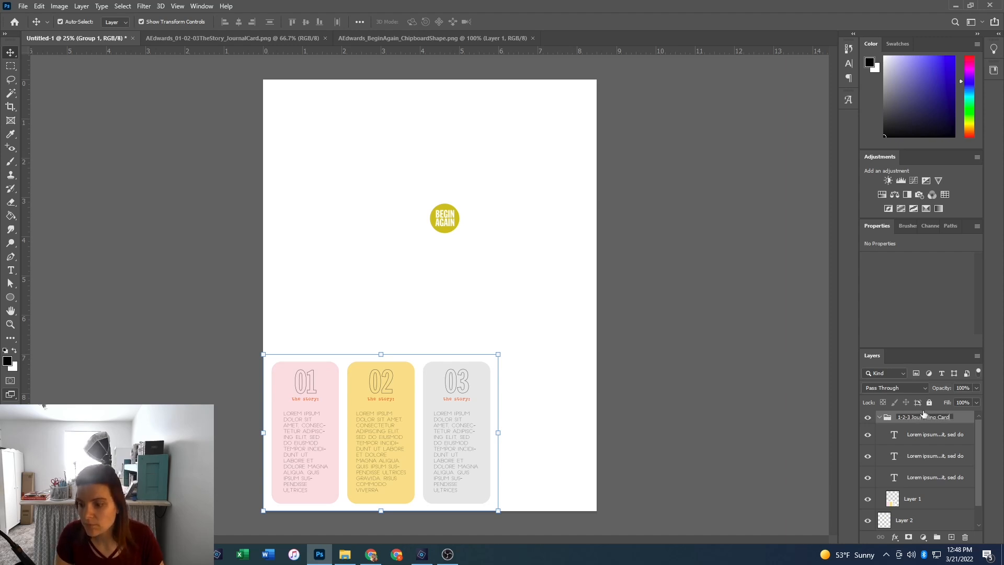
pyautogui.press('Return')
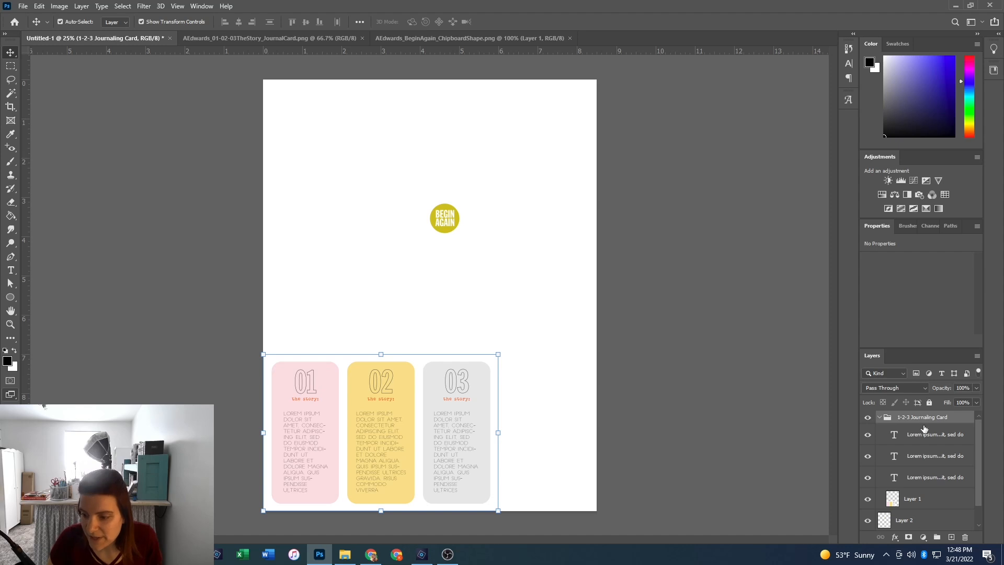
pyautogui.click(921, 434)
pyautogui.click(922, 456)
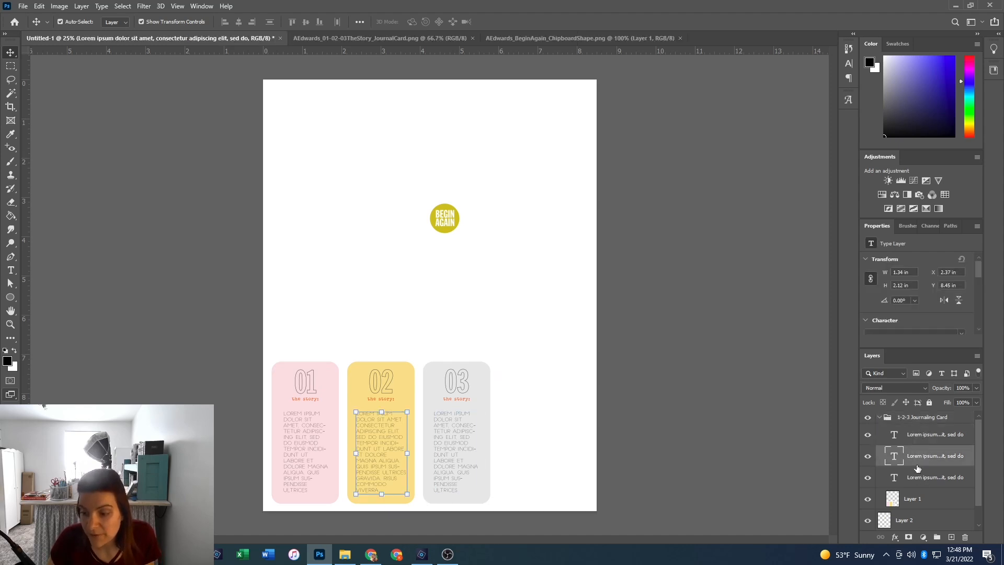
pyautogui.click(923, 477)
pyautogui.click(909, 499)
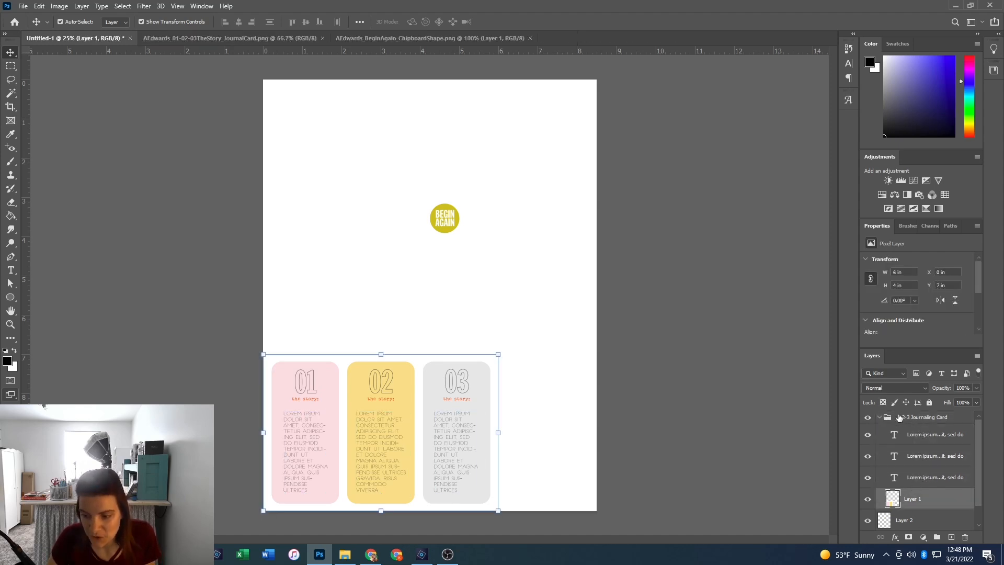
pyautogui.click(880, 416)
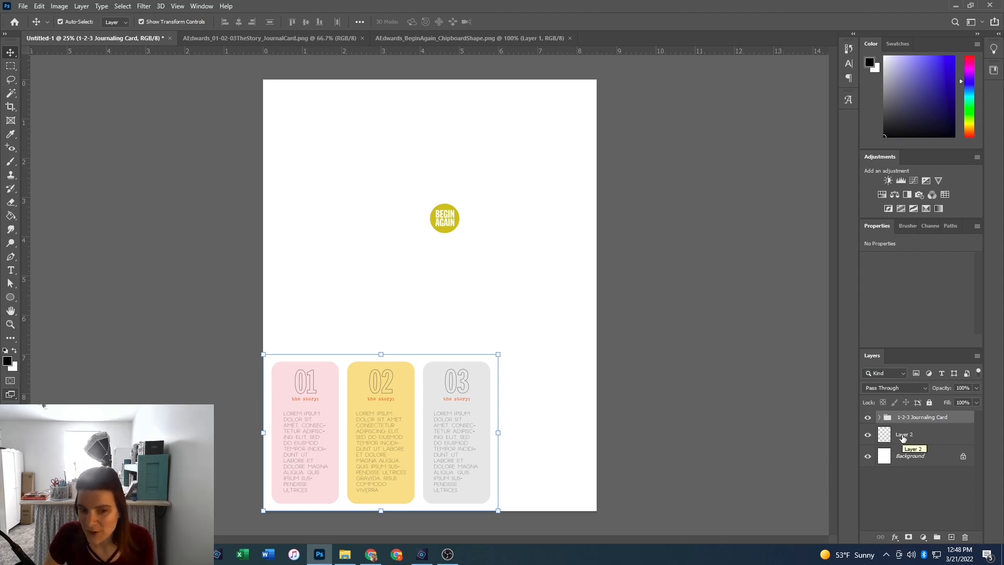
# Rename the round badge's layer as Begin Again Chipboard.
pyautogui.click(939, 435)
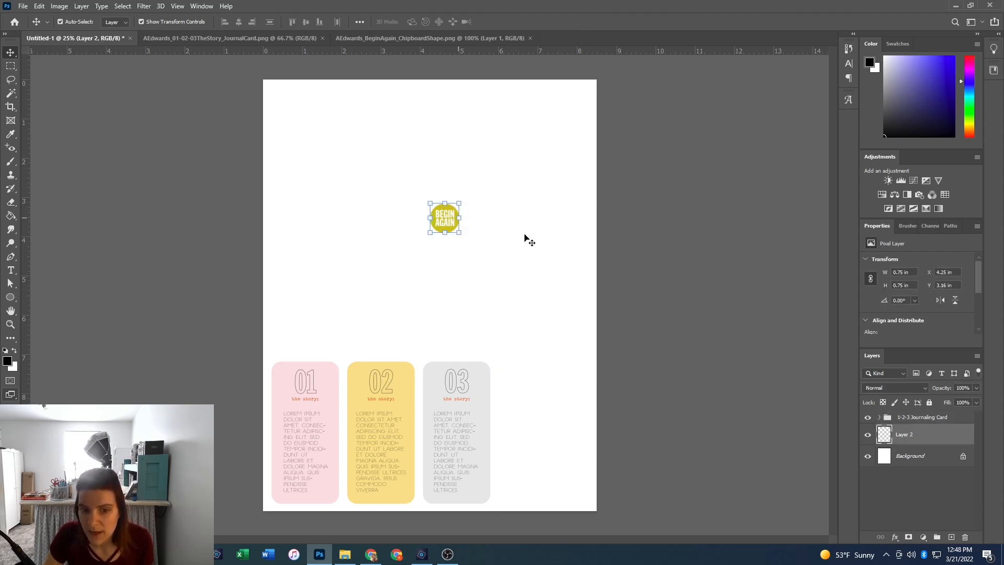
pyautogui.doubleClick(903, 435)
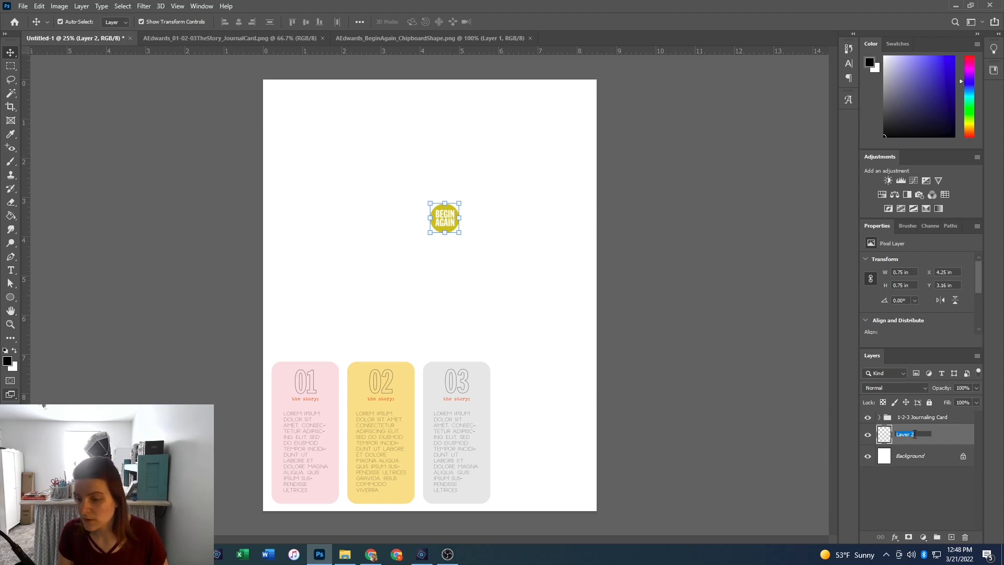
pyautogui.write('Begin Again Chipboard')
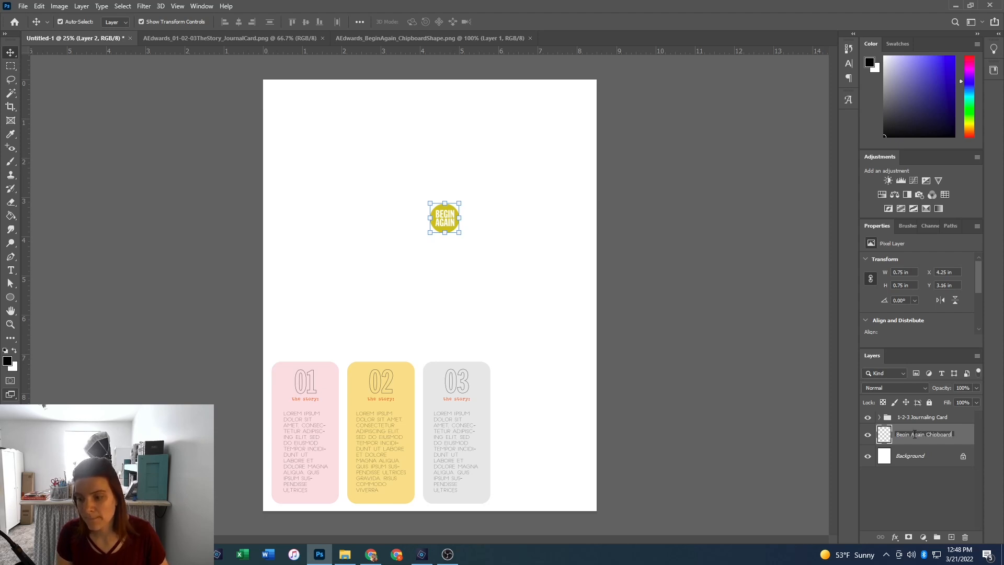
pyautogui.press('Return')
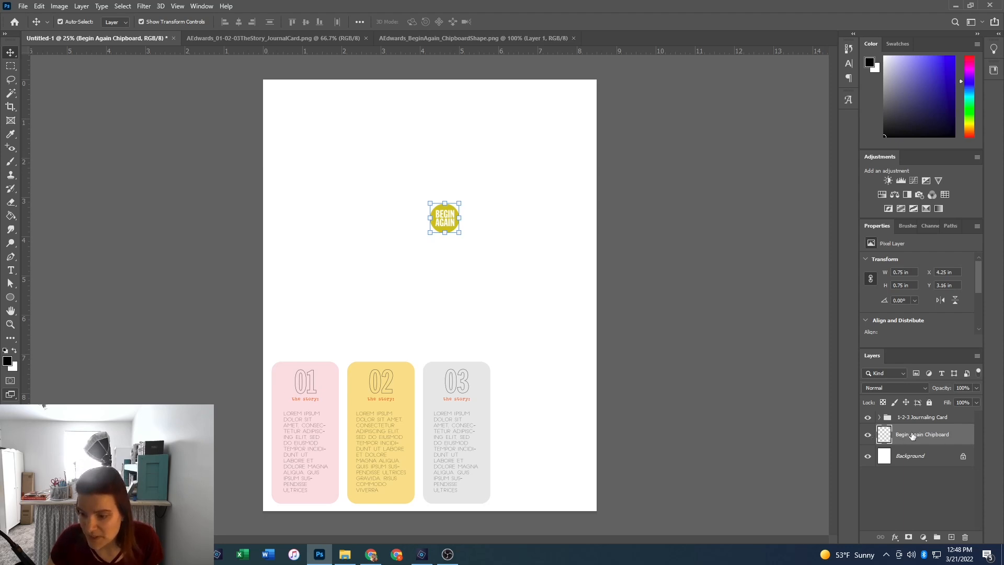
pyautogui.click(889, 459)
pyautogui.click(904, 439)
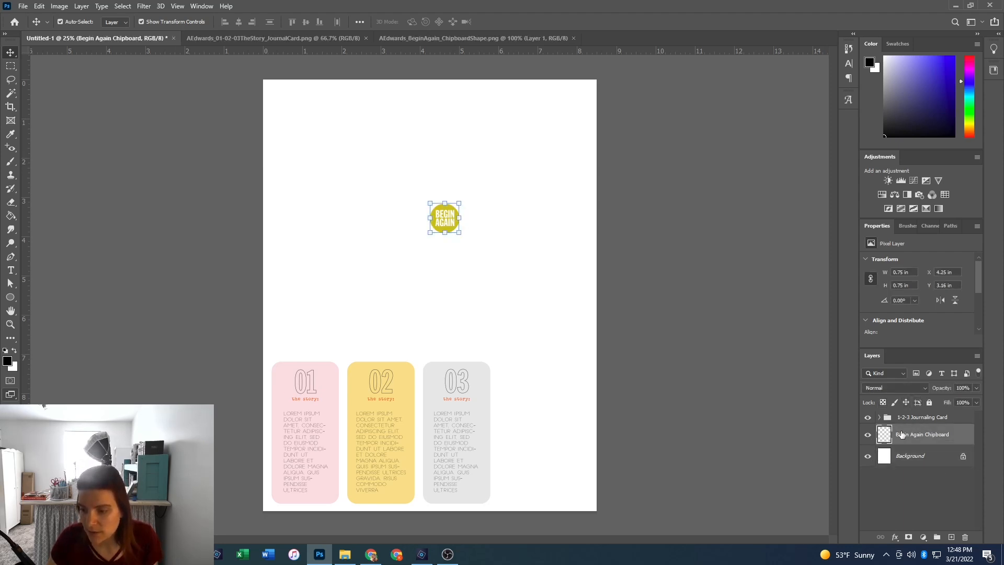
# Move the Begin Again badge down the page to about X 4.47 in, Y 4.36 in and deselect everything.
pyautogui.moveTo(445, 220); pyautogui.dragTo(452, 267)
pyautogui.click(938, 494)
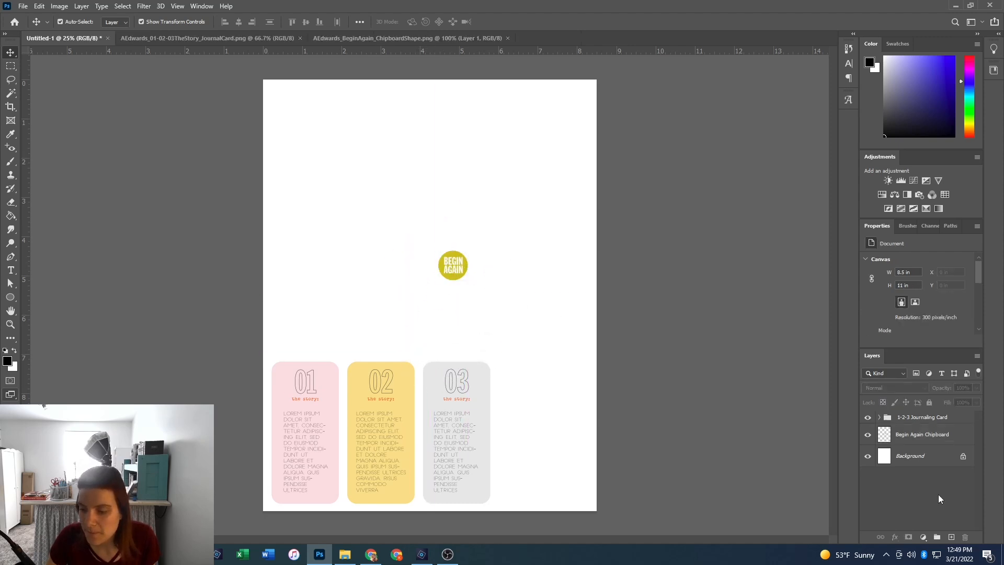
pyautogui.moveTo(372, 219); pyautogui.dragTo(517, 552)
pyautogui.click(562, 313)
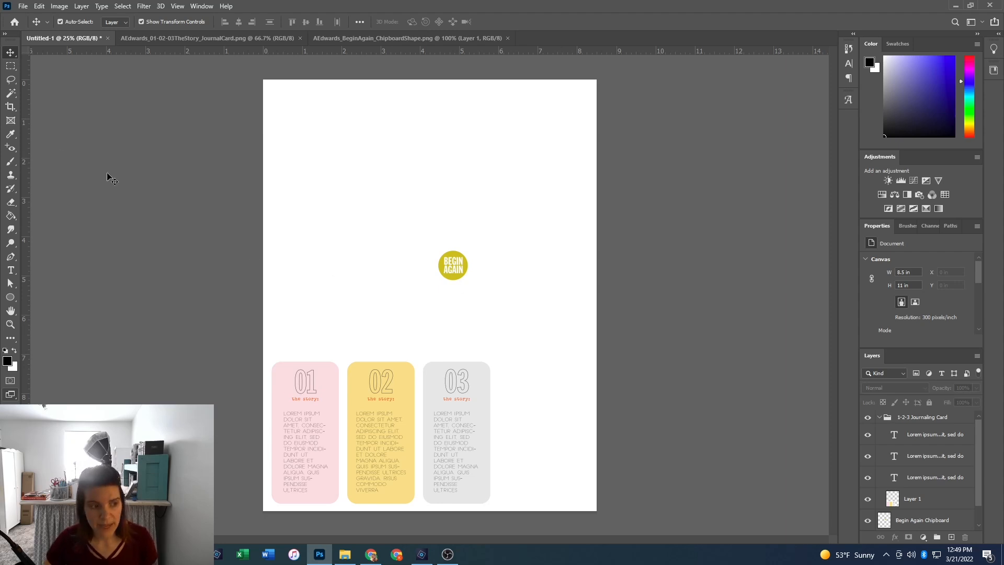
# Paint wide black brush strokes across the upper part of the Background layer at brush size 400 and undo them.
pyautogui.click(10, 161)
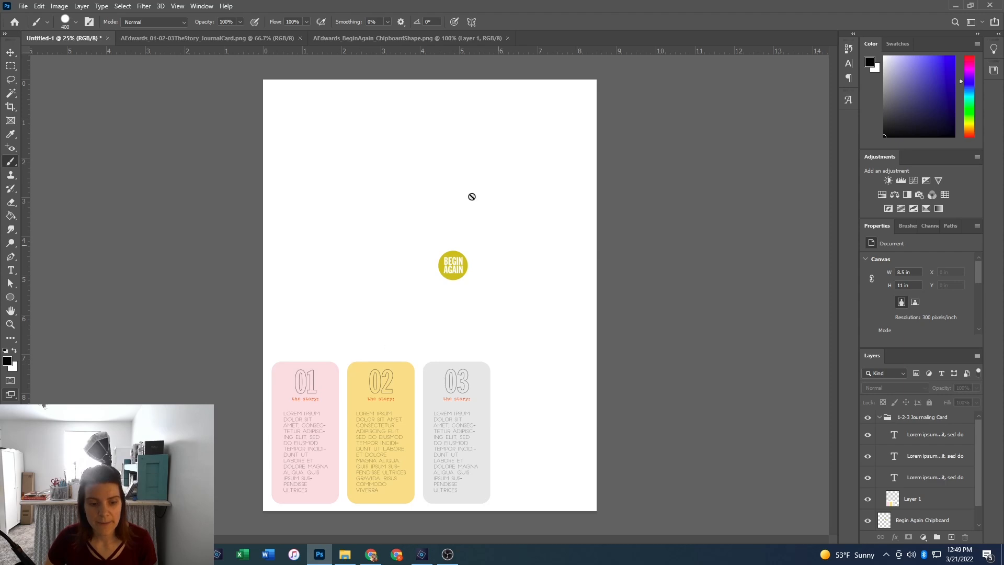
pyautogui.scroll(-1, 910, 511)
pyautogui.click(910, 515)
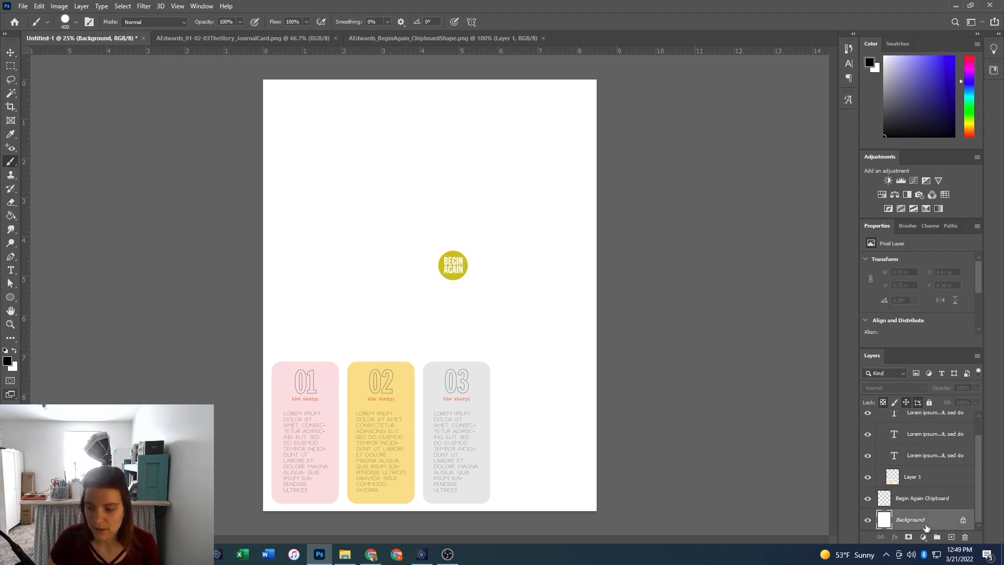
pyautogui.moveTo(301, 152); pyautogui.dragTo(630, 208)
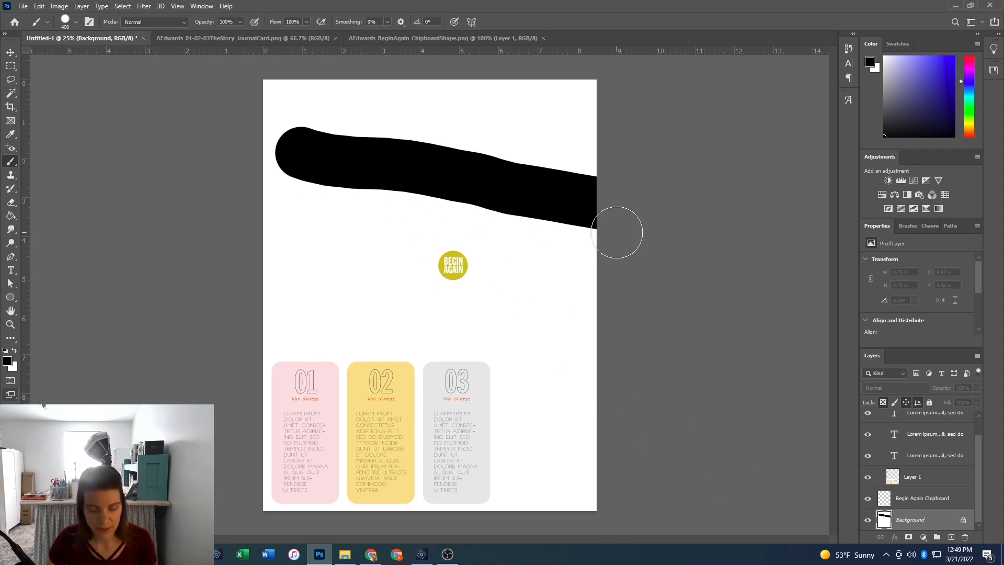
pyautogui.hotkey('ctrl', 'z')
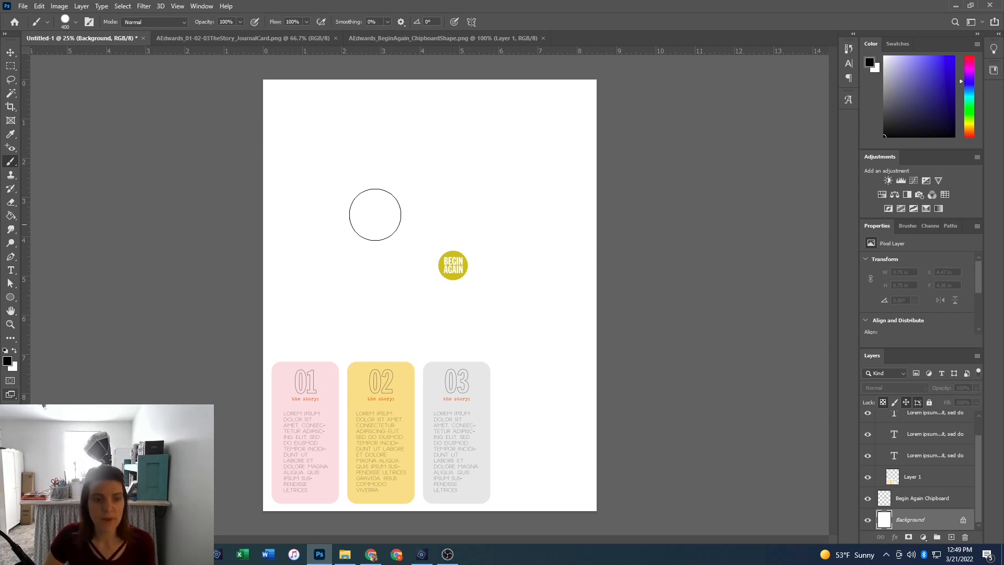
pyautogui.moveTo(260, 164); pyautogui.dragTo(656, 141)
pyautogui.moveTo(289, 220); pyautogui.dragTo(562, 206)
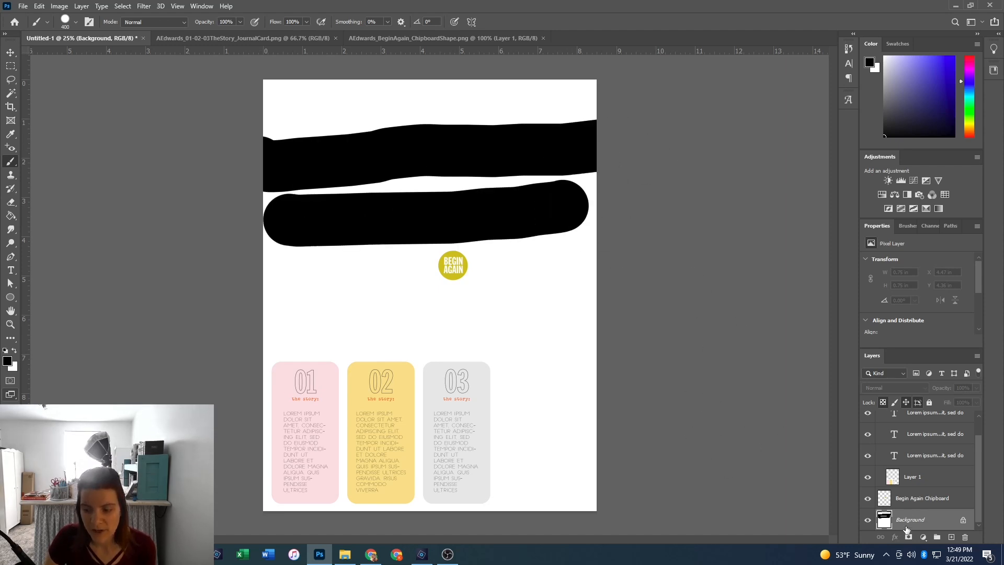
pyautogui.hotkey('ctrl', 'z')
pyautogui.hotkey('ctrl', 'z')
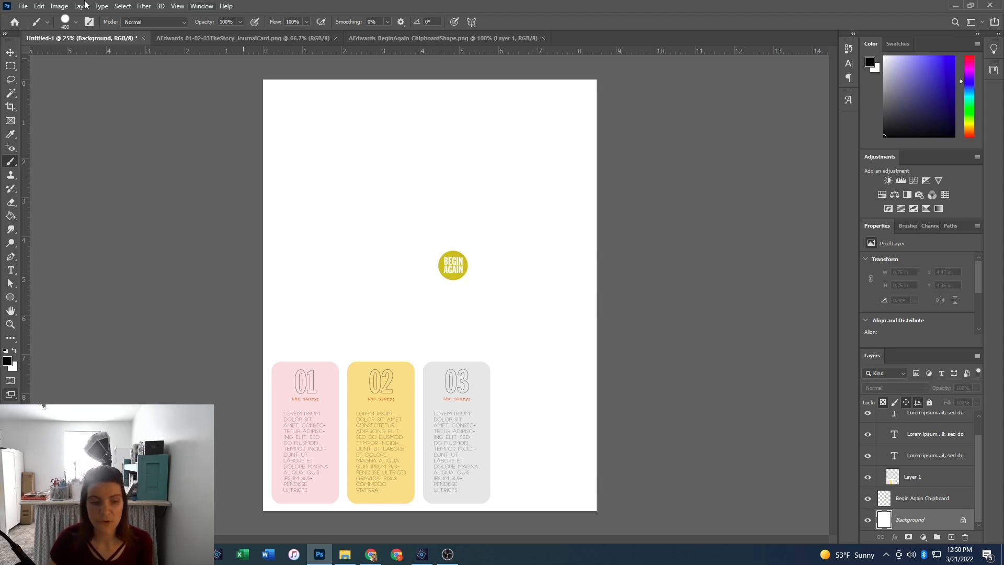
# Copy the pink 01 card area of Layer 1 to a new layer using the Magic Wand and move it to about X 2.29 in, Y 1.88 in.
pyautogui.click(10, 95)
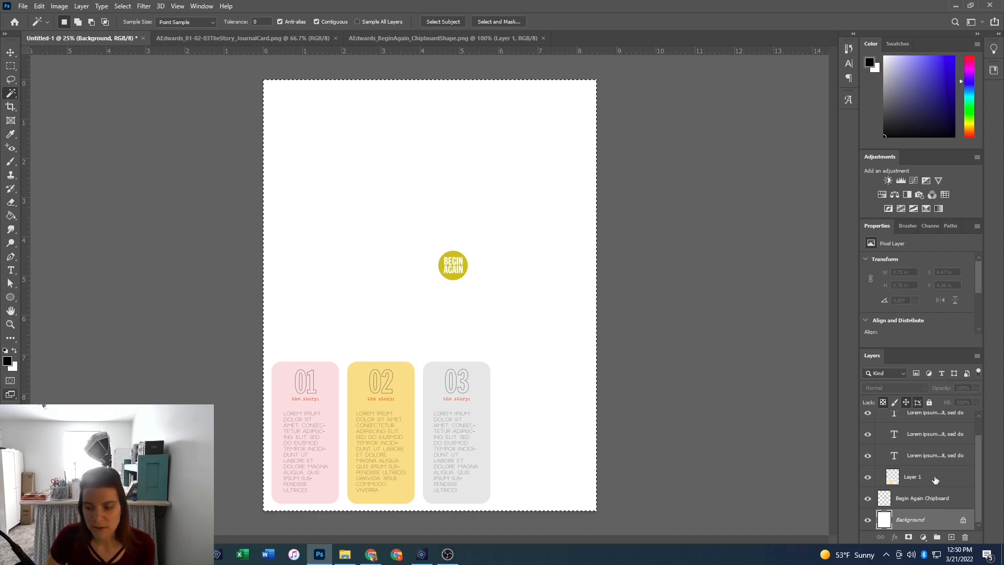
pyautogui.click(934, 477)
pyautogui.click(325, 382)
pyautogui.rightClick(329, 396)
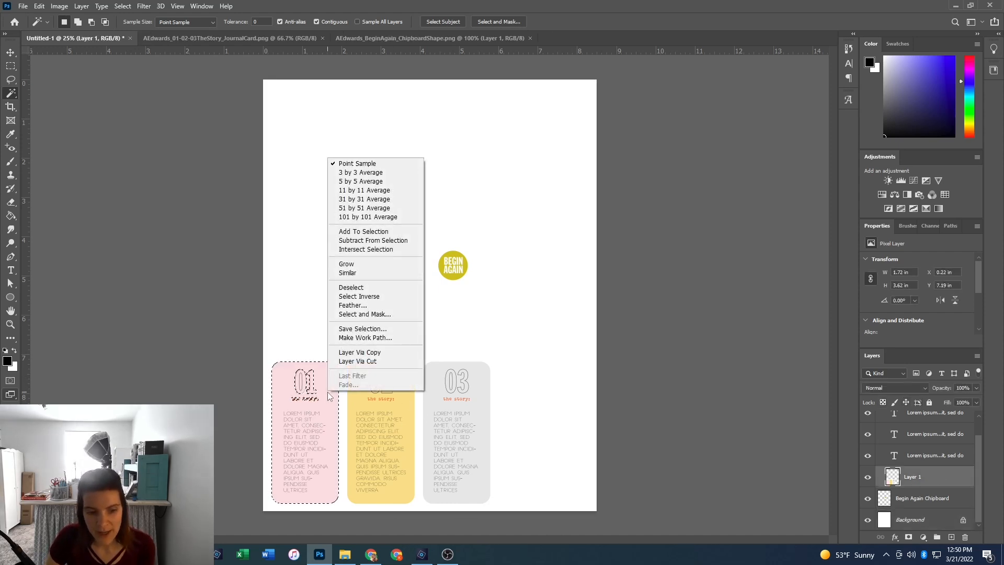
pyautogui.click(377, 352)
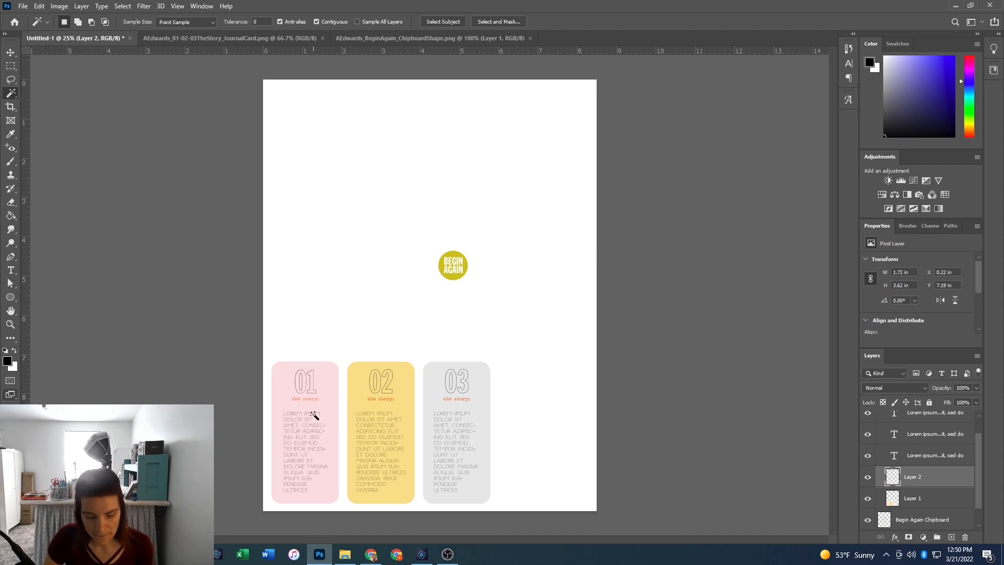
pyautogui.press('v')
pyautogui.moveTo(327, 409); pyautogui.dragTo(408, 201)
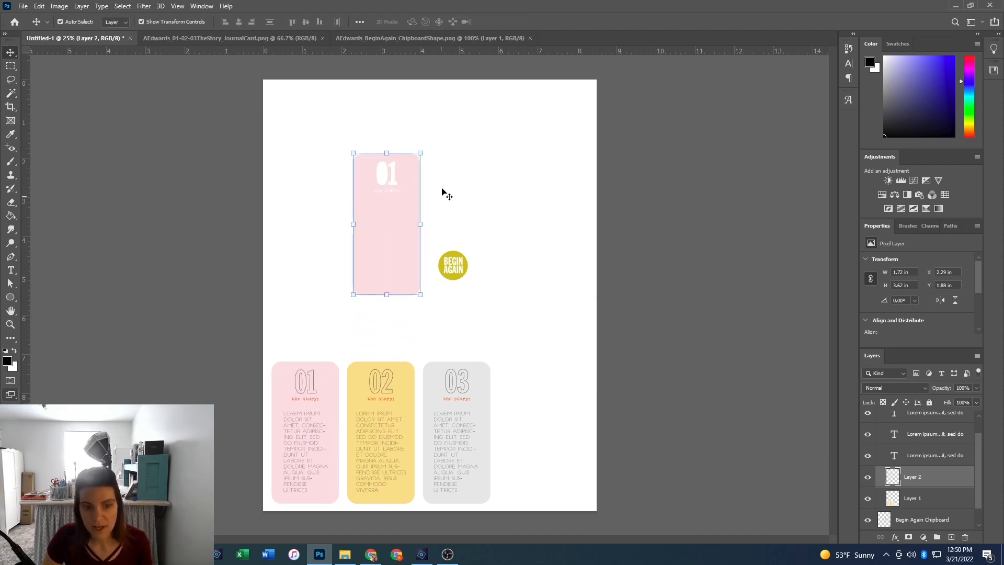
# Delete the copied pink 01 card layer, Layer 2, and deselect all layers.
pyautogui.click(546, 311)
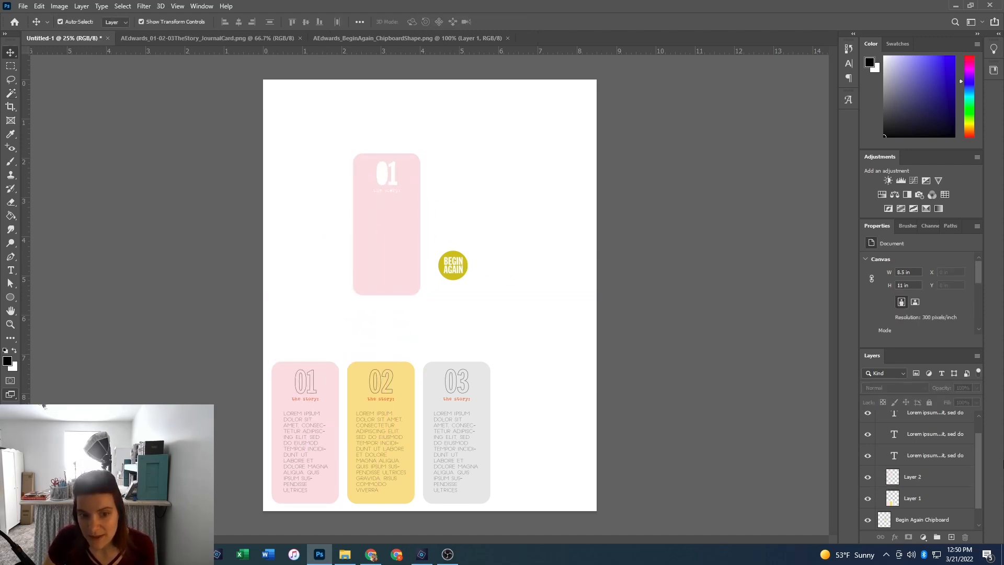
pyautogui.click(920, 480)
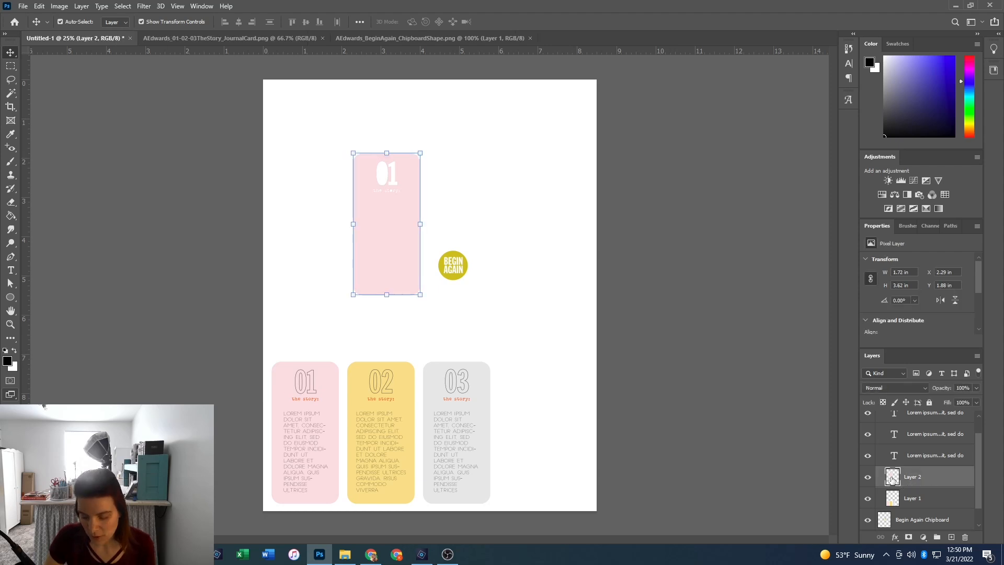
pyautogui.press('Delete')
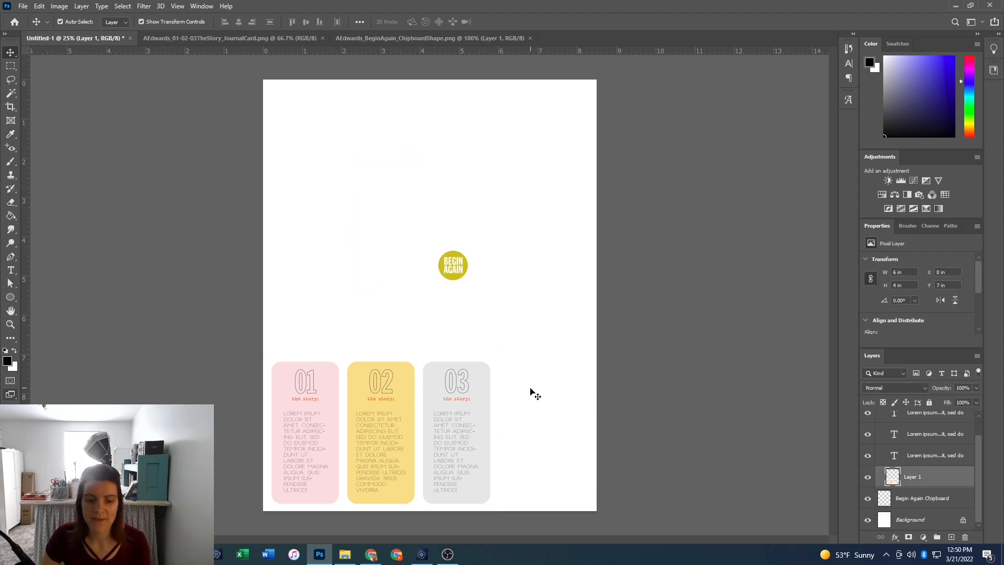
pyautogui.click(533, 394)
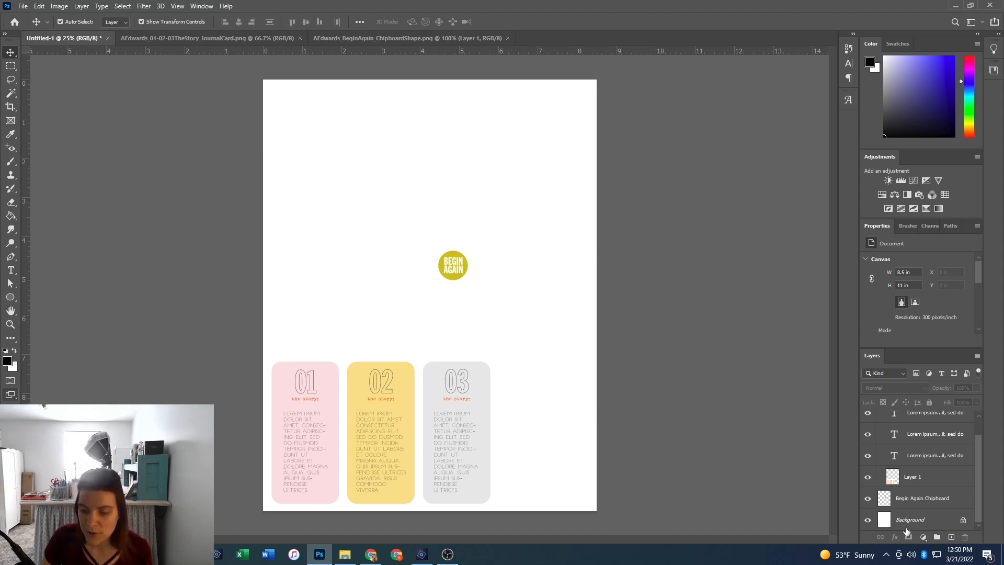
# Unlock the white Background layer and delete it.
pyautogui.click(910, 520)
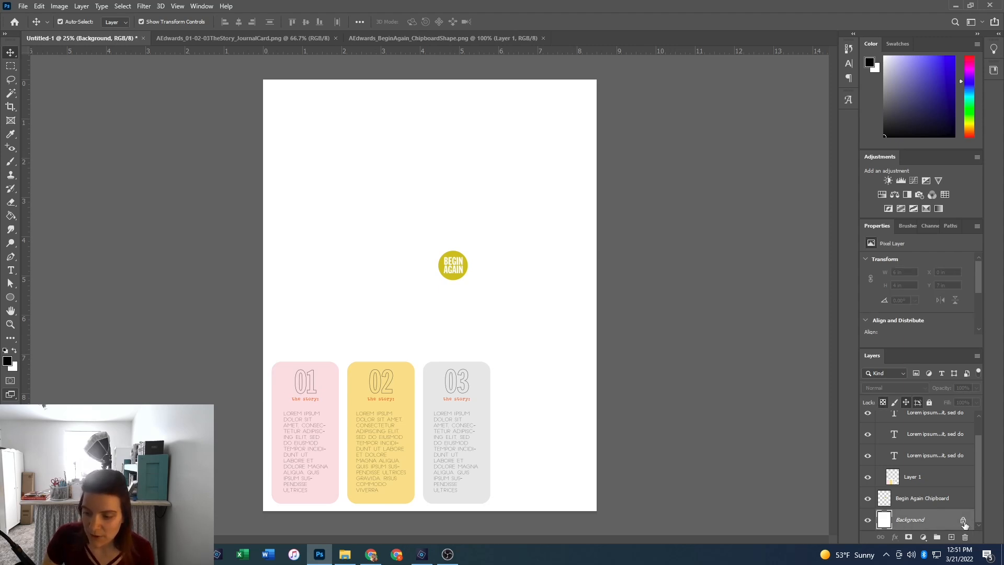
pyautogui.click(963, 521)
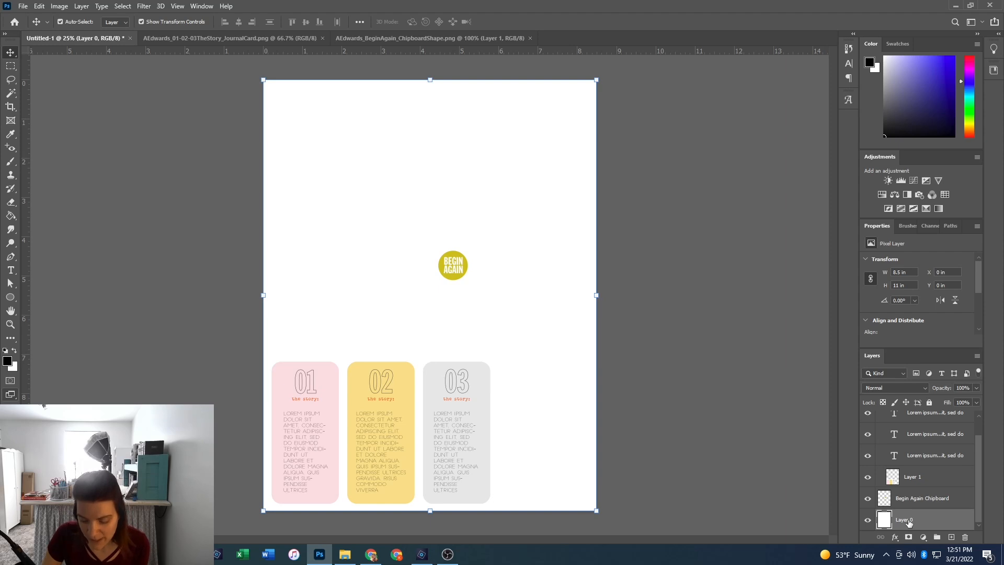
pyautogui.press('Delete')
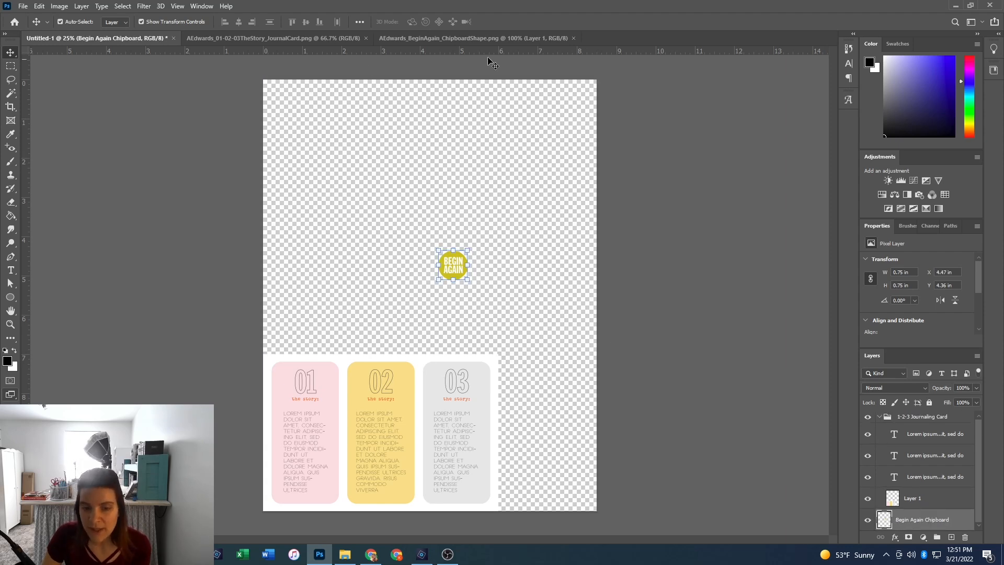
# Move the journal card with its text up towards the page's centre, and place the Begin Again badge above the pink card at about X 2 in.
pyautogui.moveTo(392, 455); pyautogui.dragTo(452, 395)
pyautogui.hotkey('ctrl', 'z')
pyautogui.moveTo(225, 361); pyautogui.dragTo(509, 424)
pyautogui.click(688, 374)
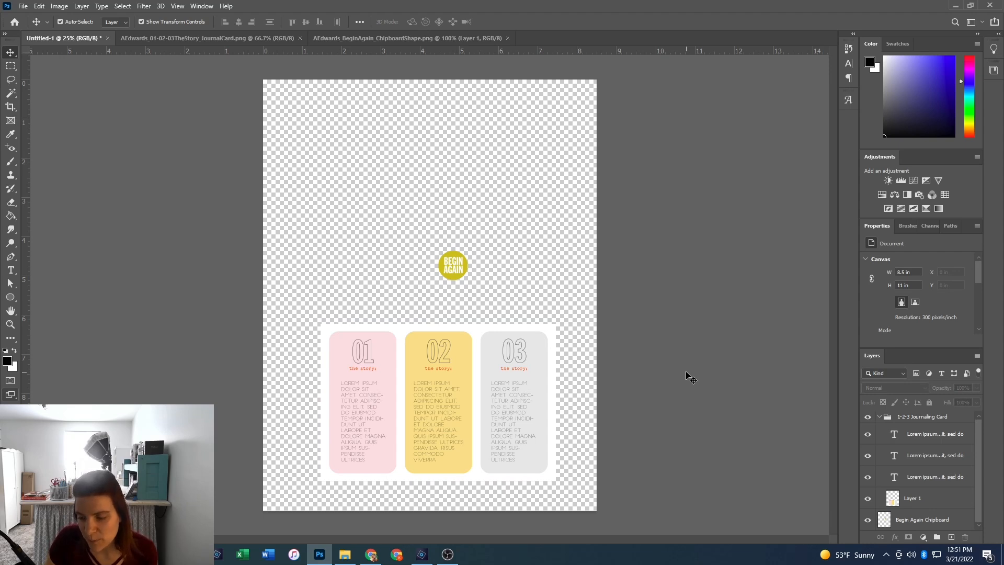
pyautogui.moveTo(454, 267); pyautogui.dragTo(361, 298)
pyautogui.click(704, 362)
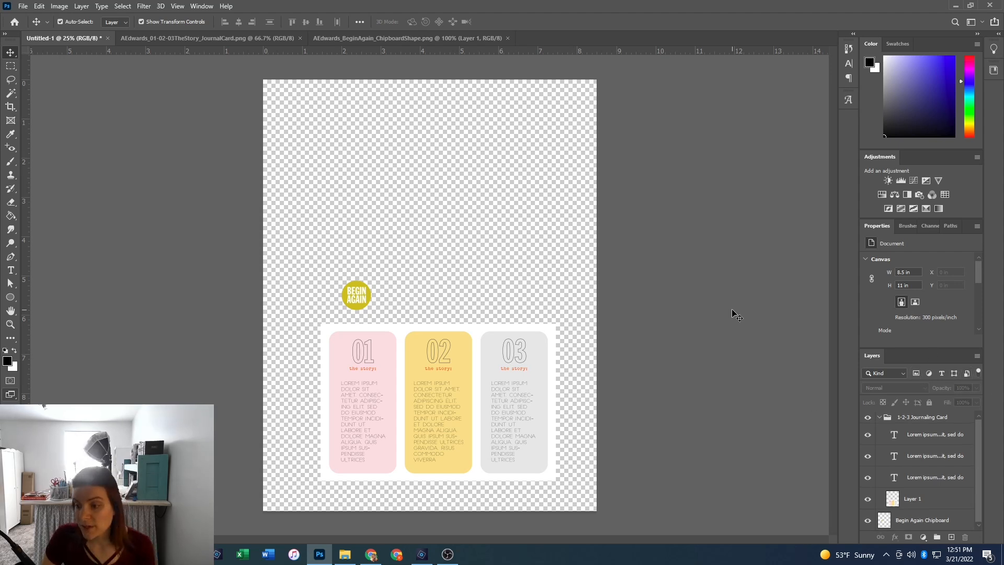
# Create a new blank layer and send it to the bottom of the layer stack.
pyautogui.click(82, 6)
pyautogui.moveTo(91, 20)
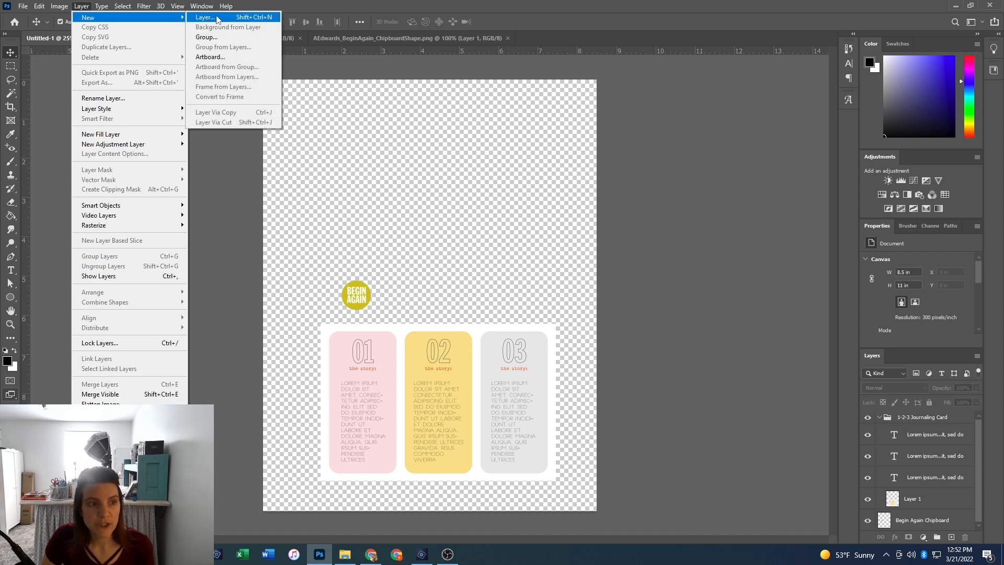
pyautogui.click(209, 19)
pyautogui.click(585, 165)
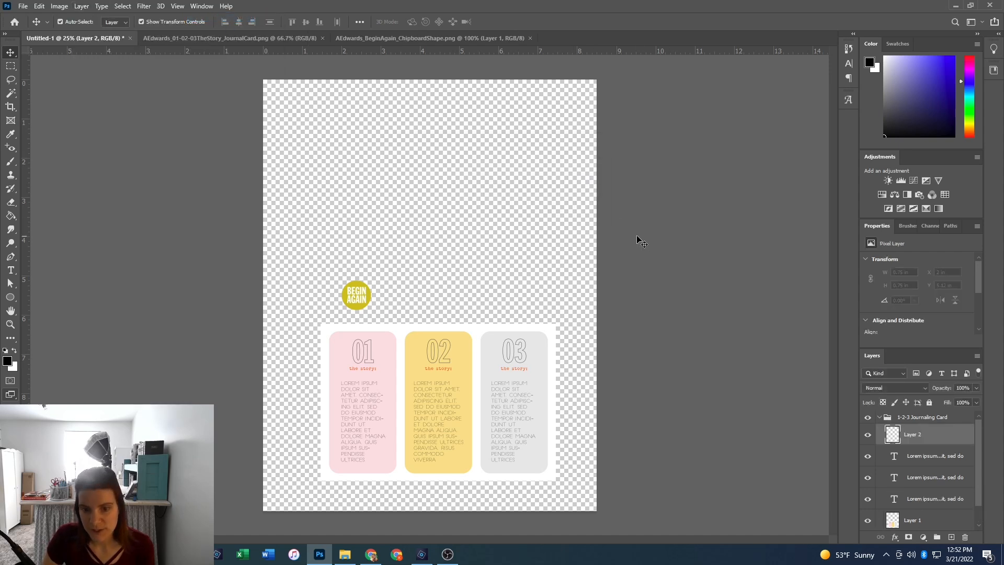
pyautogui.hotkey('ctrl', 'shift', '[')
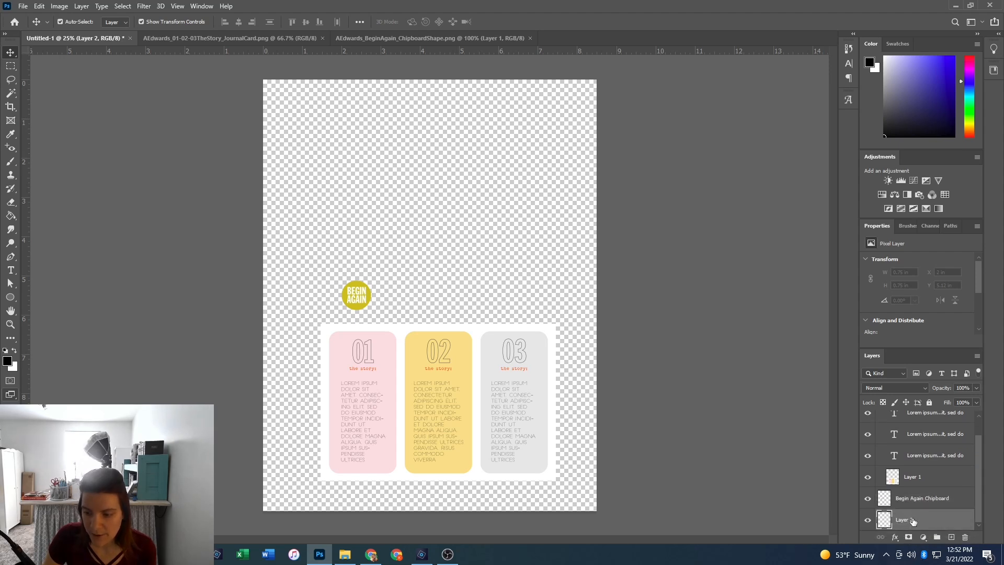
# Convert the blank bottom layer, Layer 2, into a locked Background layer.
pyautogui.rightClick(906, 523)
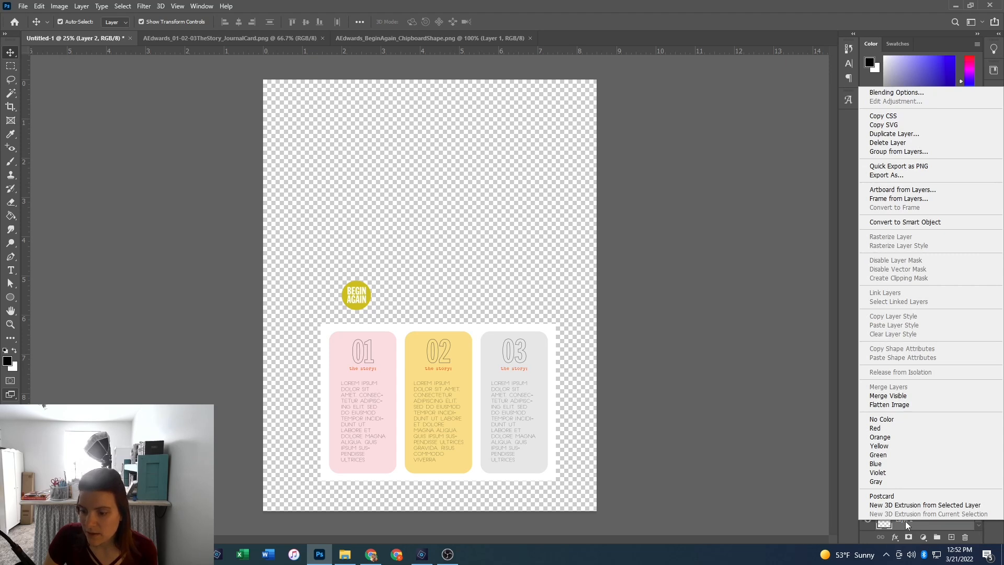
pyautogui.click(906, 524)
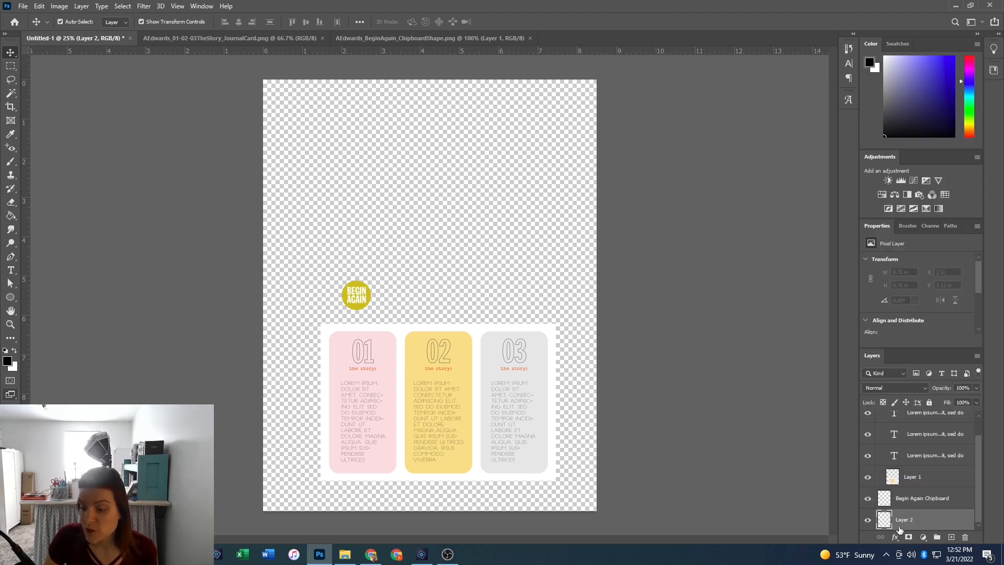
pyautogui.click(81, 6)
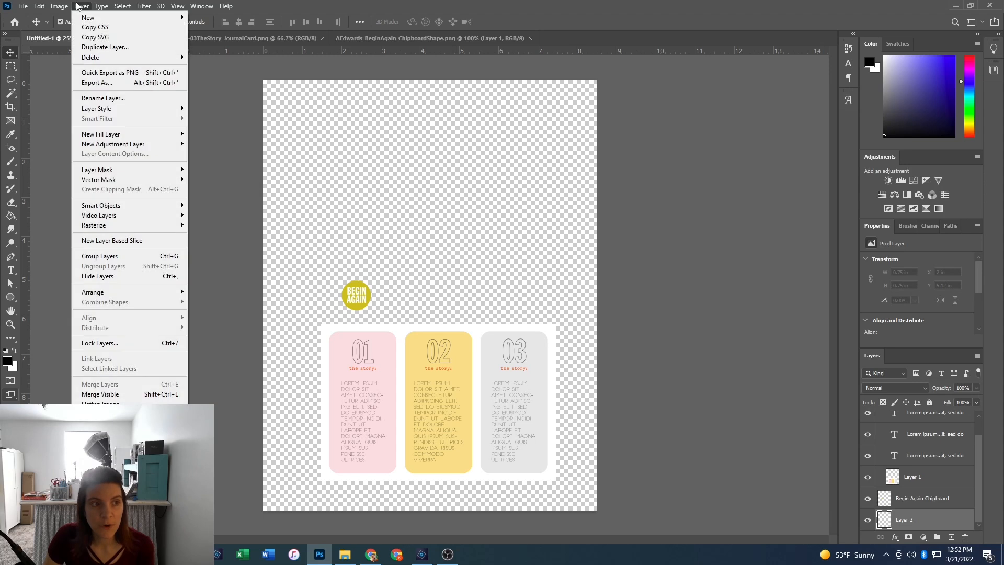
pyautogui.moveTo(92, 20)
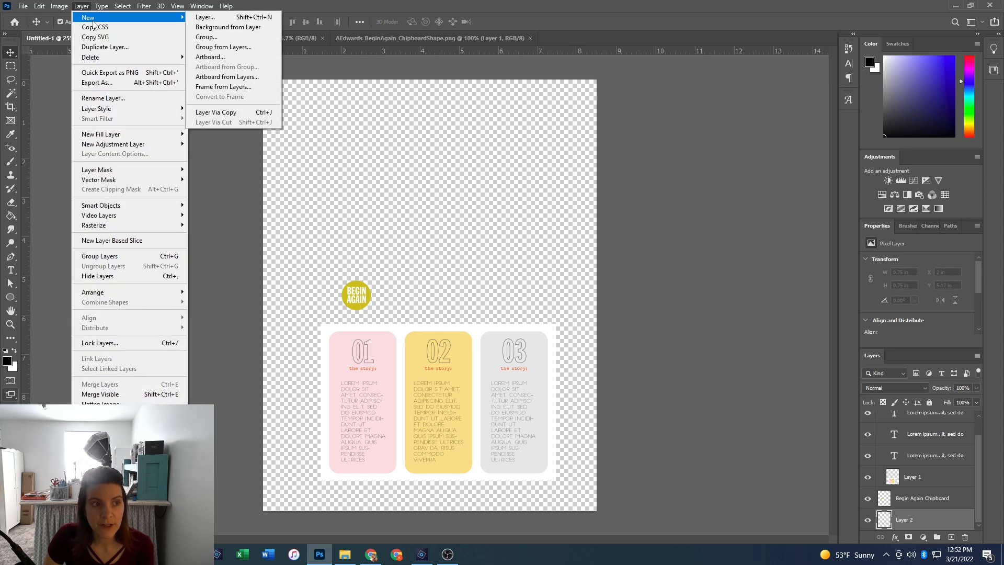
pyautogui.click(225, 28)
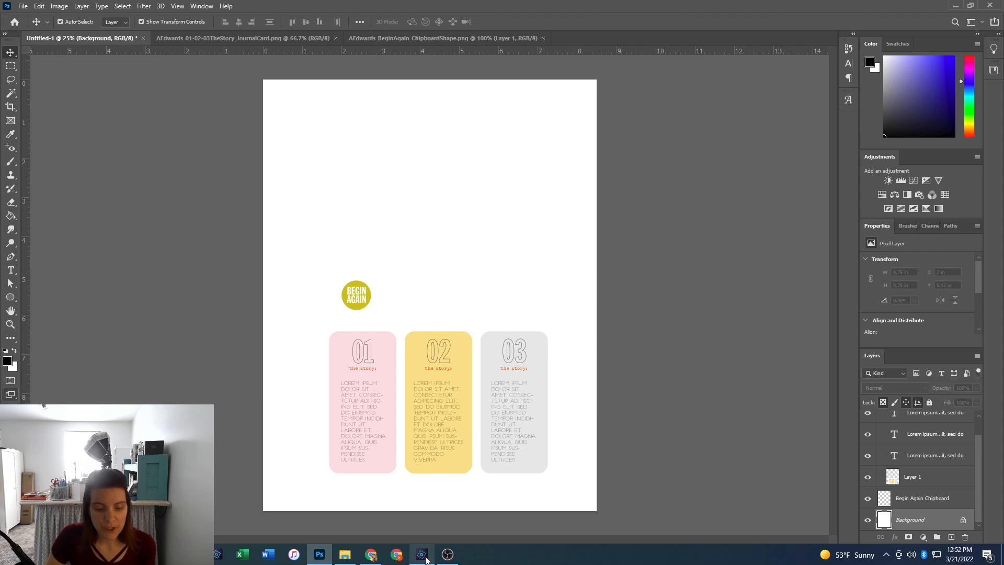
# Switch to Photoshop Elements and create a new 8.5 x 11 inch document at 300 pixels/inch with a white background.
pyautogui.click(422, 554)
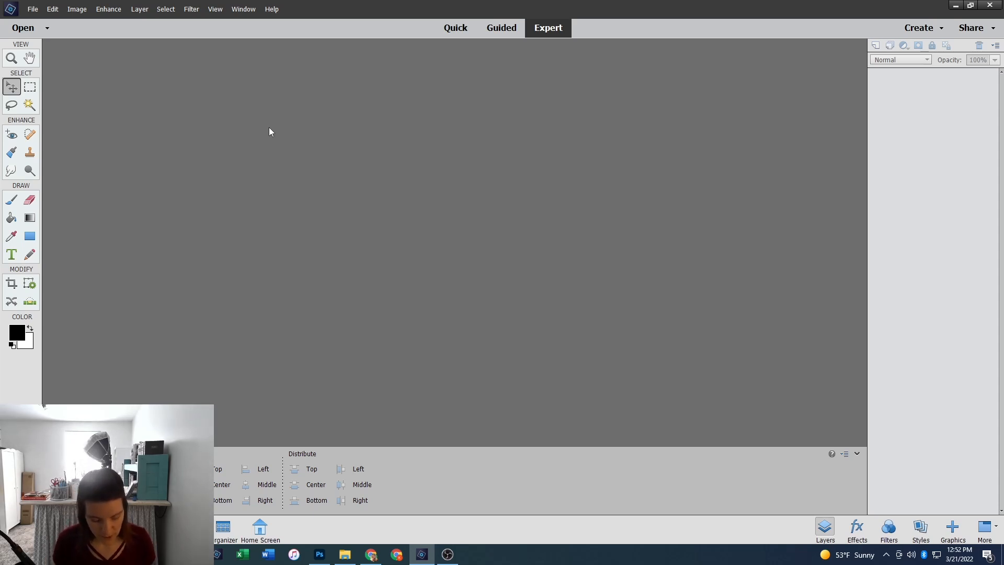
pyautogui.hotkey('ctrl', 'n')
pyautogui.doubleClick(463, 199)
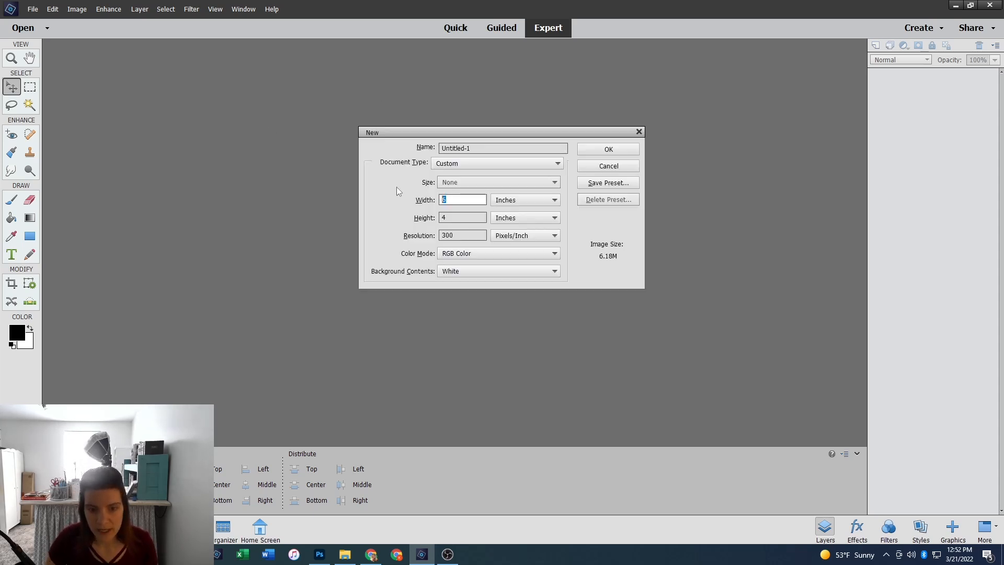
pyautogui.write('8.5')
pyautogui.press('Tab')
pyautogui.press('Tab')
pyautogui.write('11')
pyautogui.press('Return')
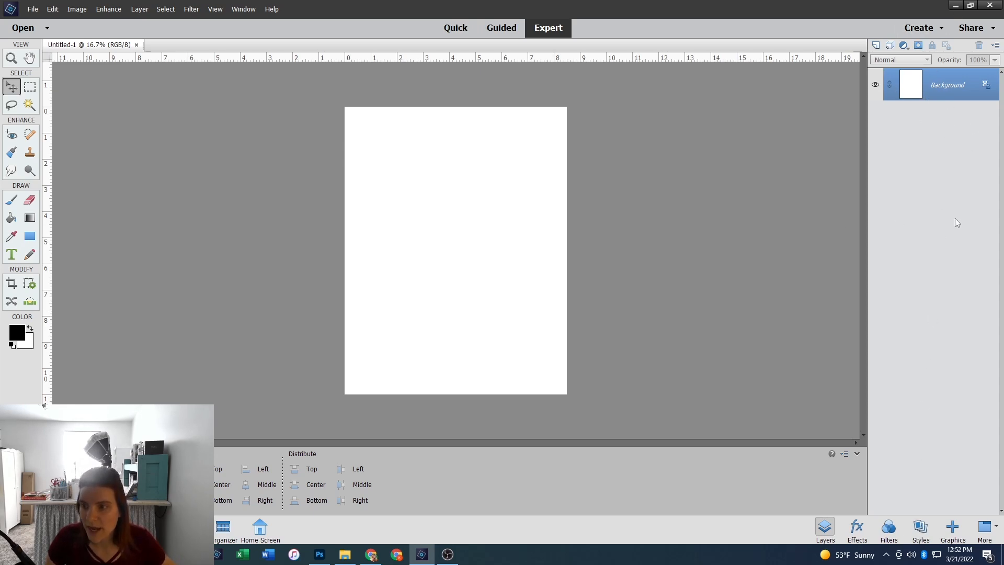
pyautogui.click(236, 9)
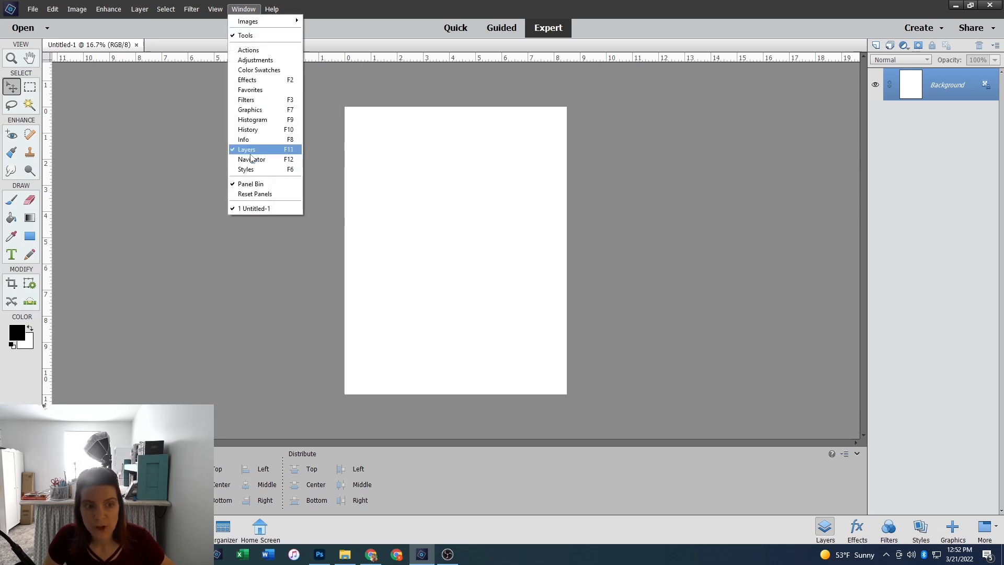
pyautogui.click(702, 237)
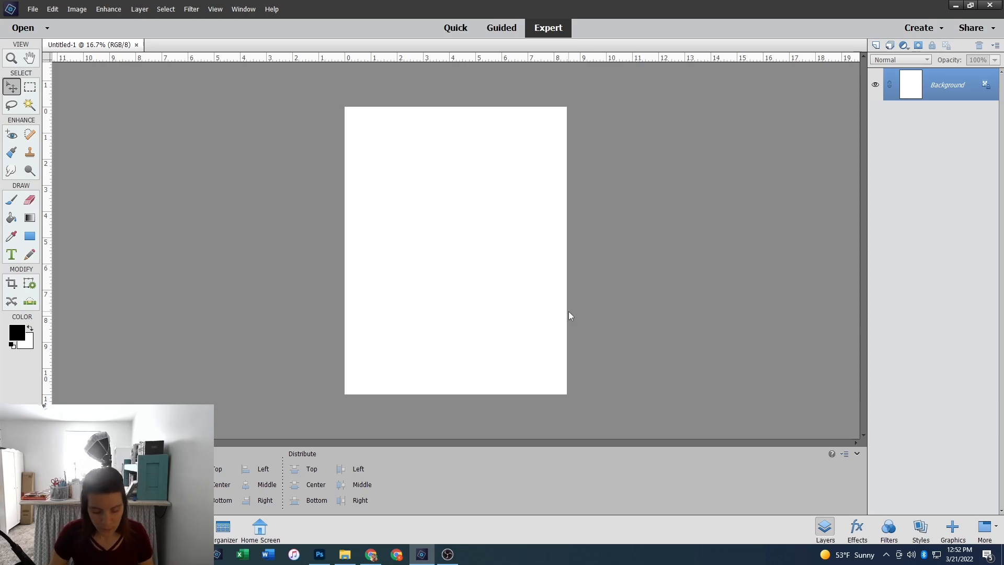
# Open the 01-02-03TheStory journal card PNG and copy the whole image onto the blank Untitled-1 page.
pyautogui.hotkey('ctrl', 'o')
pyautogui.doubleClick(459, 171)
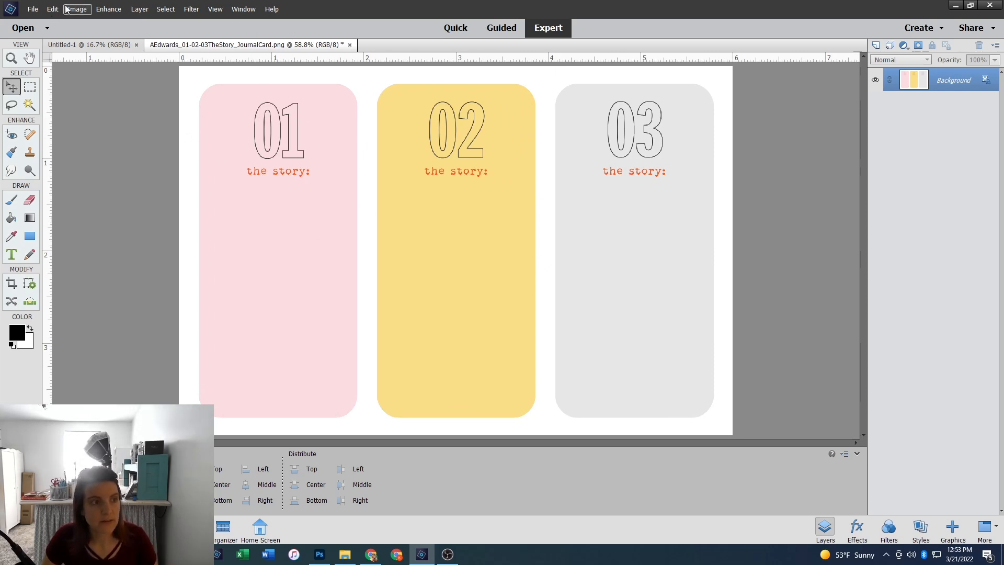
pyautogui.click(165, 9)
pyautogui.click(175, 20)
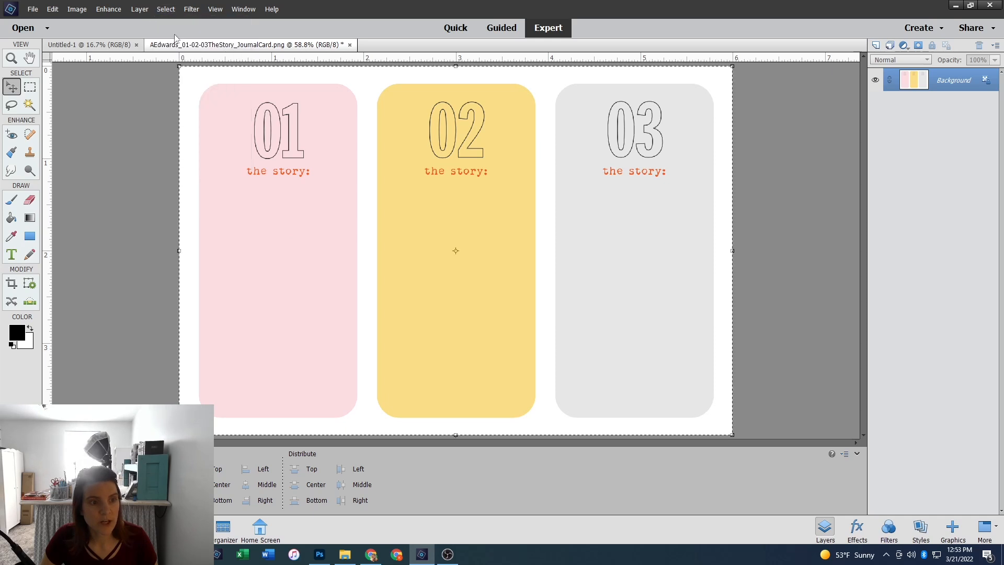
pyautogui.click(62, 10)
pyautogui.click(81, 70)
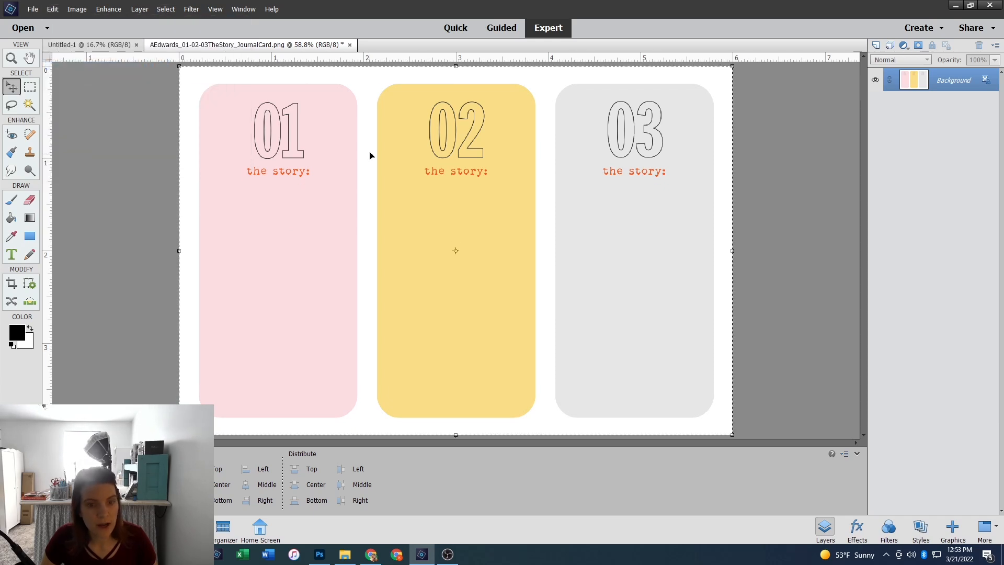
pyautogui.click(86, 45)
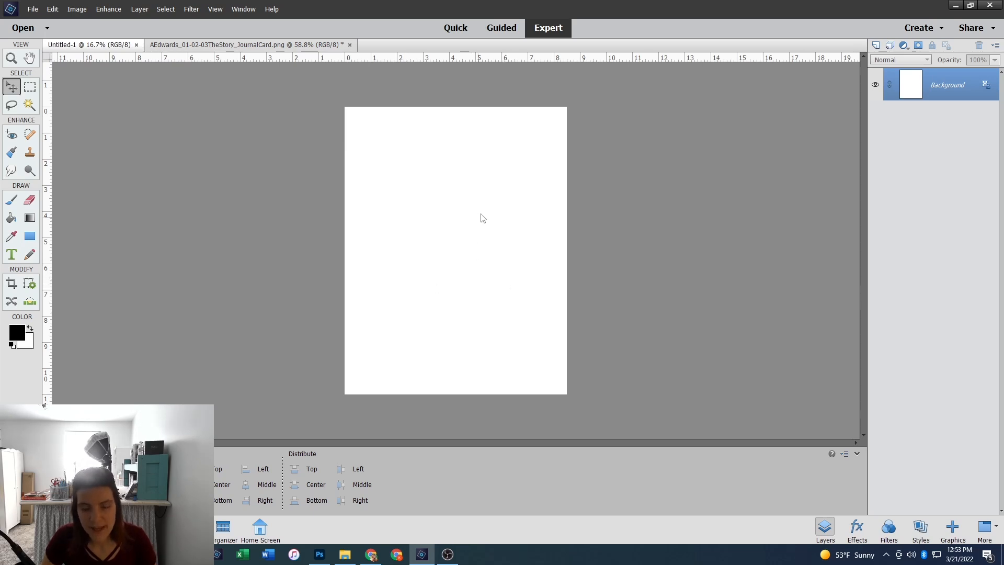
pyautogui.hotkey('ctrl', 'v')
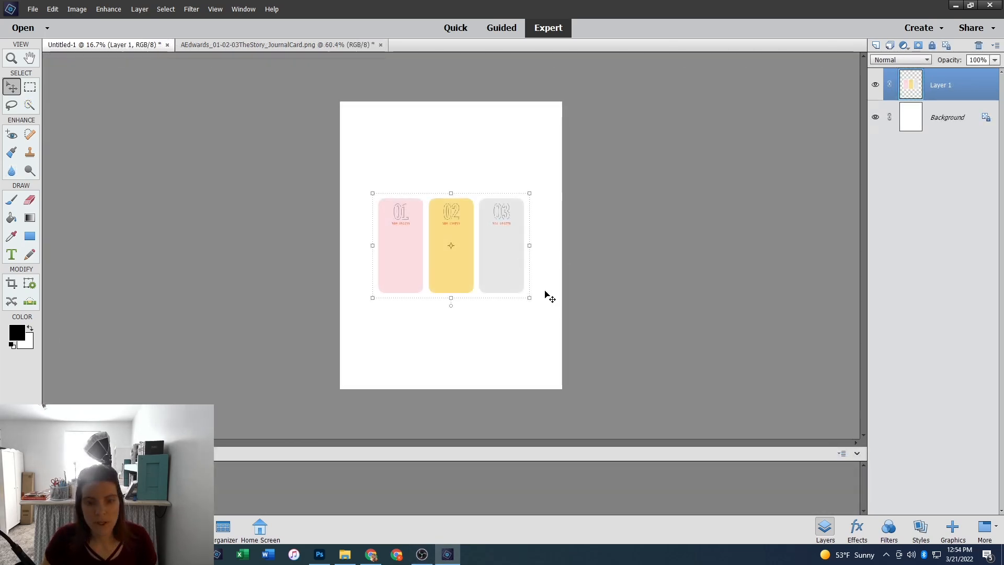
# Open the BeginAgain journal card PNG and add it to the Untitled-1 page as a new layer above Layer 1.
pyautogui.click(536, 186)
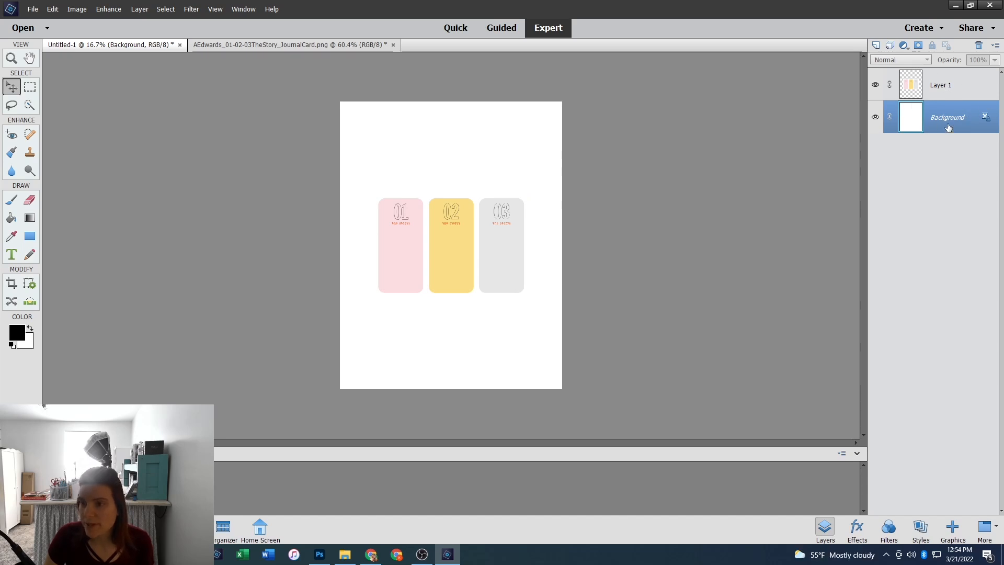
pyautogui.click(933, 88)
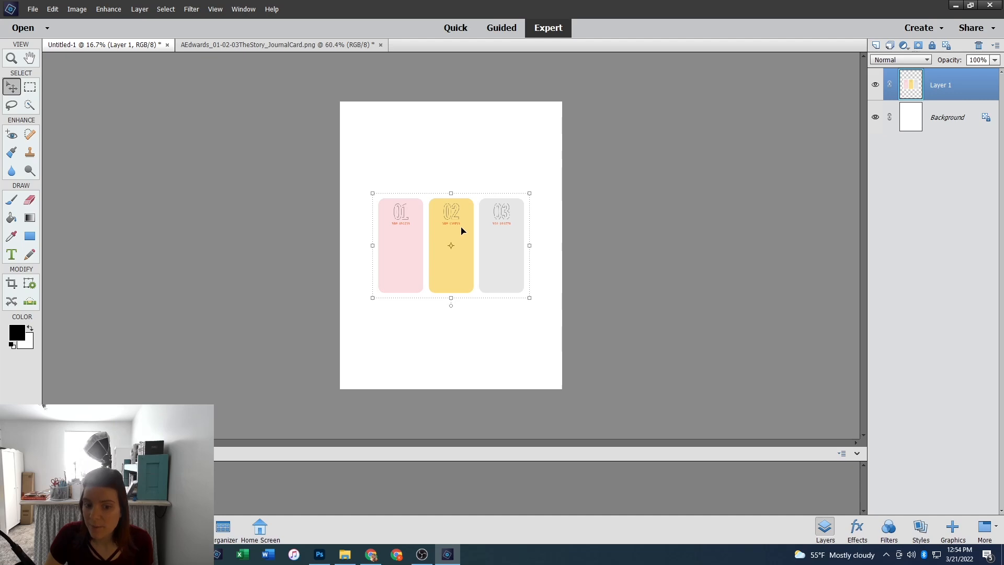
pyautogui.hotkey('ctrl', 'o')
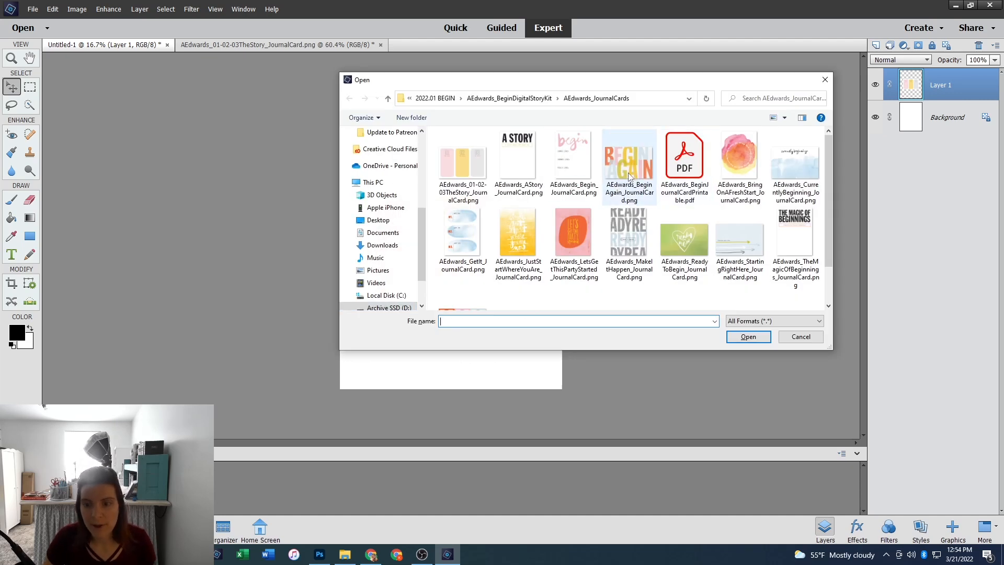
pyautogui.doubleClick(635, 173)
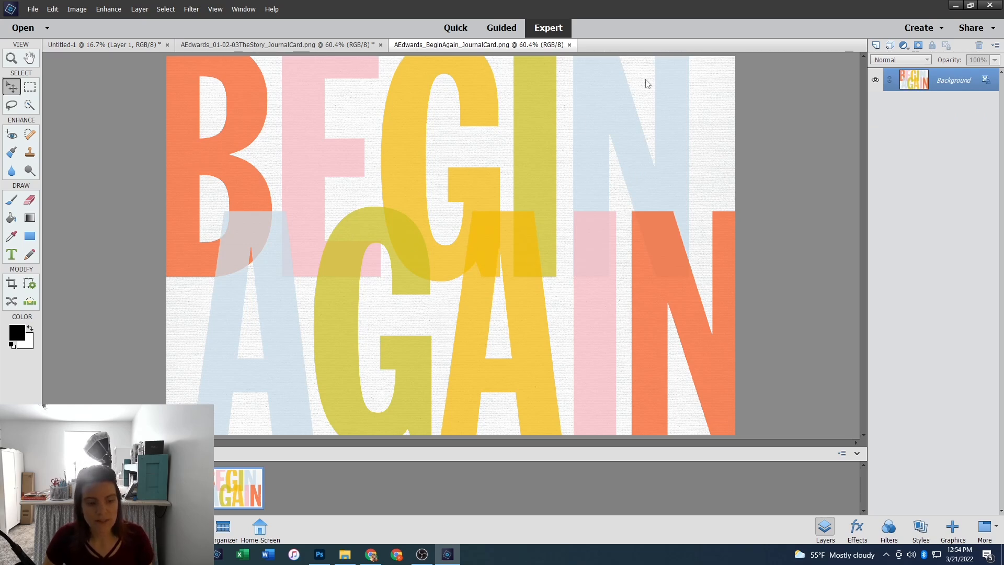
pyautogui.moveTo(125, 45); pyautogui.dragTo(484, 45)
pyautogui.moveTo(507, 234); pyautogui.dragTo(508, 235)
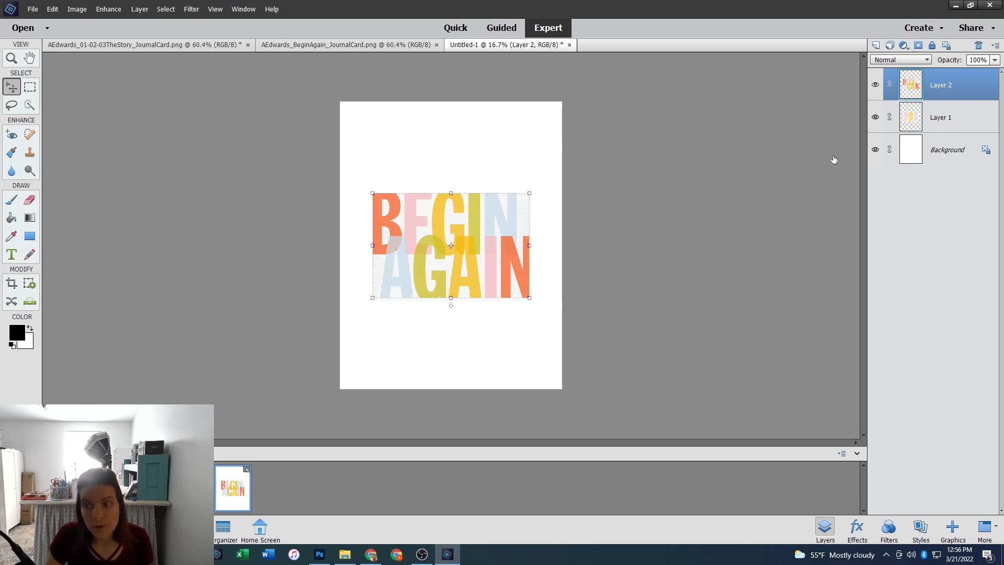
# Move the Begin Again card to the upper half of the page and the 01-02-03 card below it, then make Layer 2 active.
pyautogui.moveTo(496, 253); pyautogui.dragTo(498, 189)
pyautogui.moveTo(491, 258); pyautogui.dragTo(484, 312)
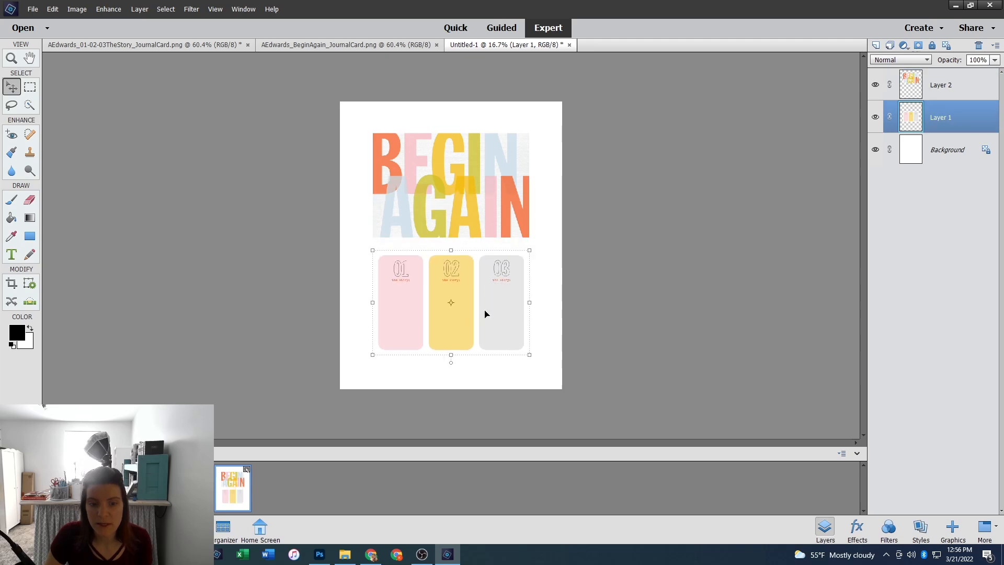
pyautogui.click(539, 249)
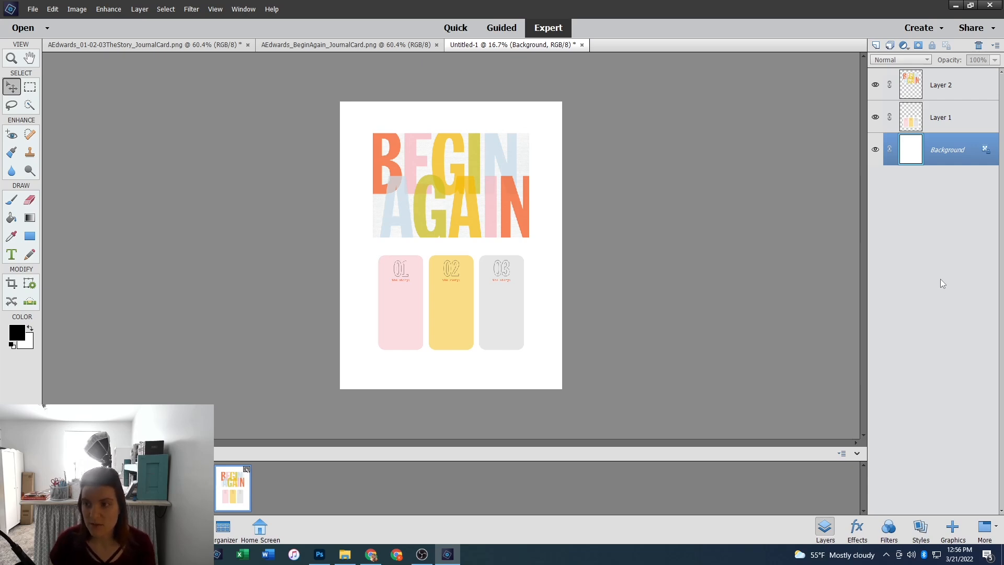
pyautogui.click(947, 87)
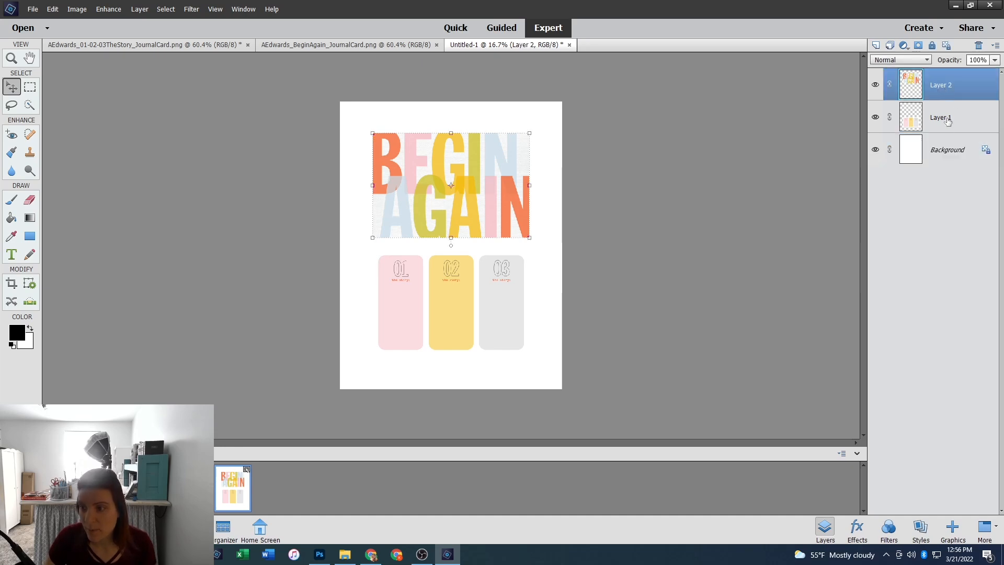
# Group Layer 2 and Layer 1 into a new layer group named Cards and expand the group to show its layers.
pyautogui.keyDown('ctrl'); pyautogui.click(948, 121); pyautogui.keyUp('ctrl')
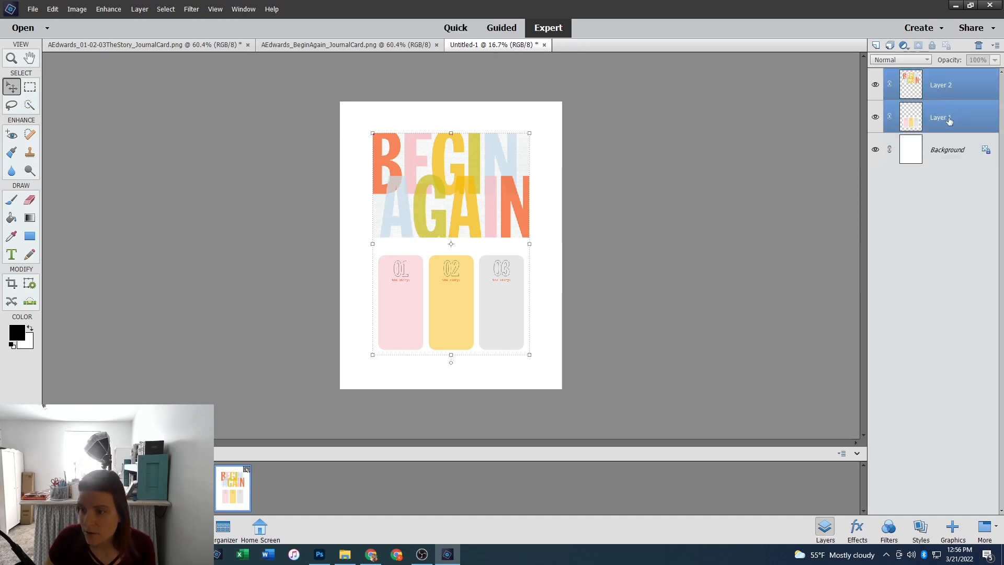
pyautogui.rightClick(949, 121)
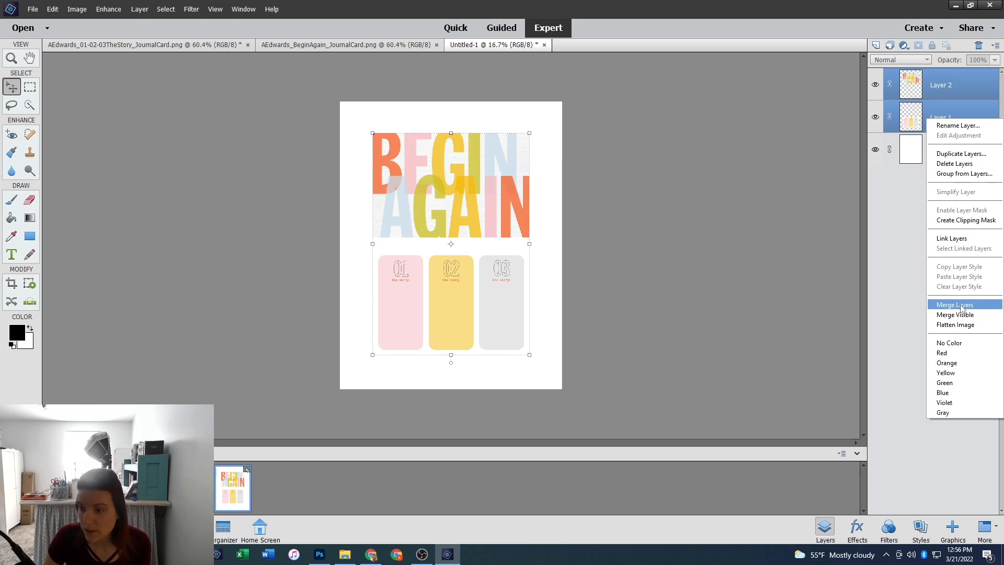
pyautogui.click(950, 174)
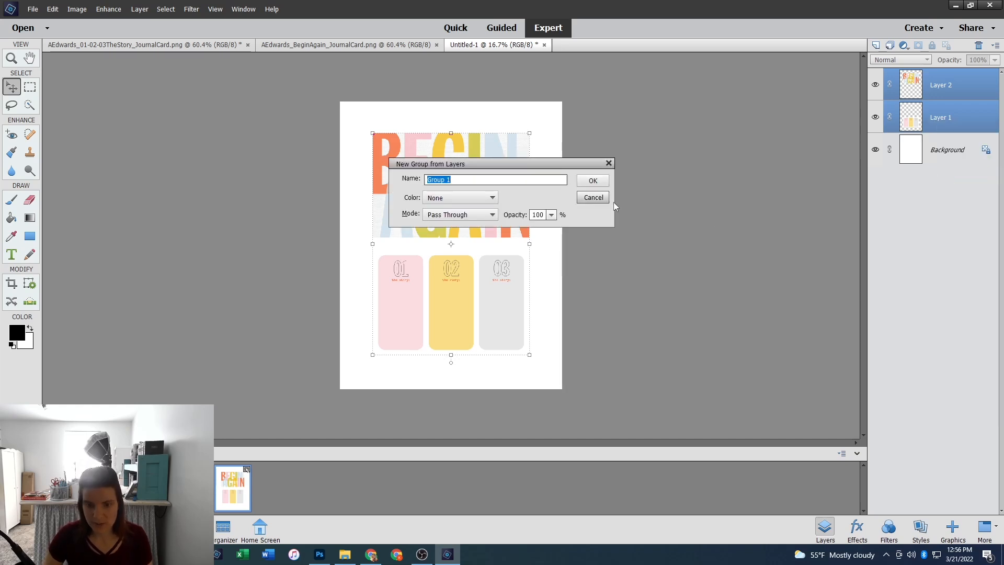
pyautogui.write('Cards')
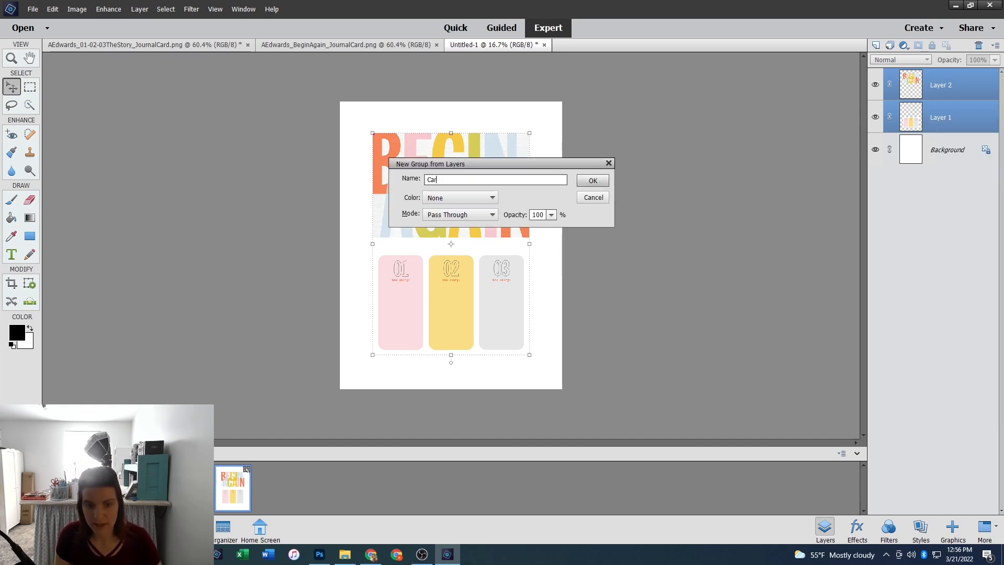
pyautogui.click(600, 185)
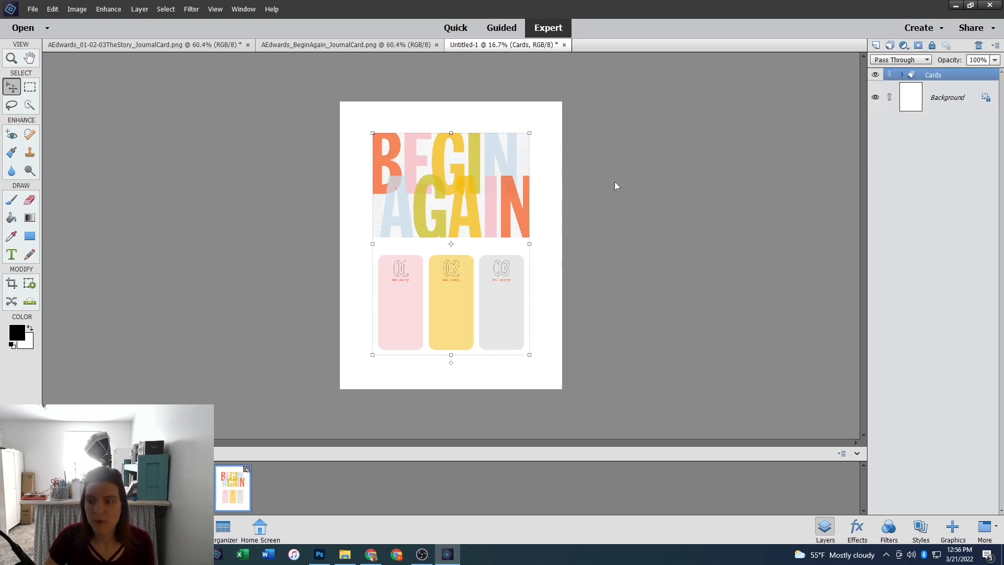
pyautogui.click(901, 75)
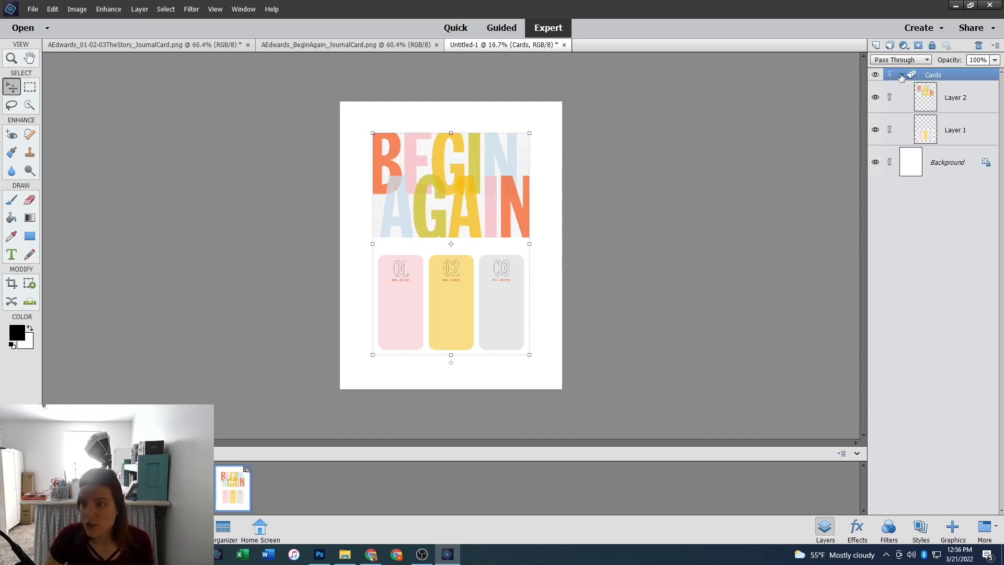